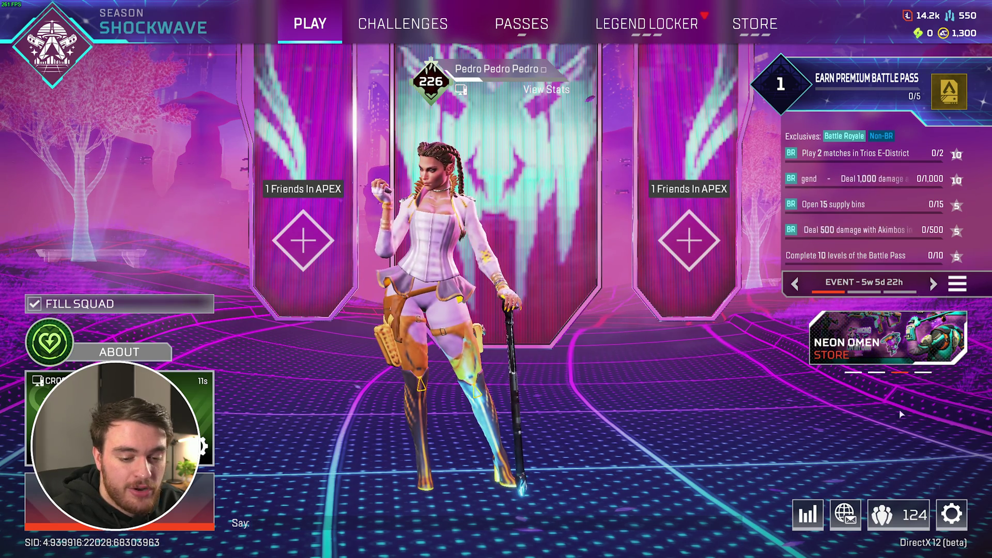
Step: Open the game settings and look through the gameplay options
{"action": "left_click", "coordinate": [951, 515]}
{"action": "left_click", "coordinate": [540, 287]}
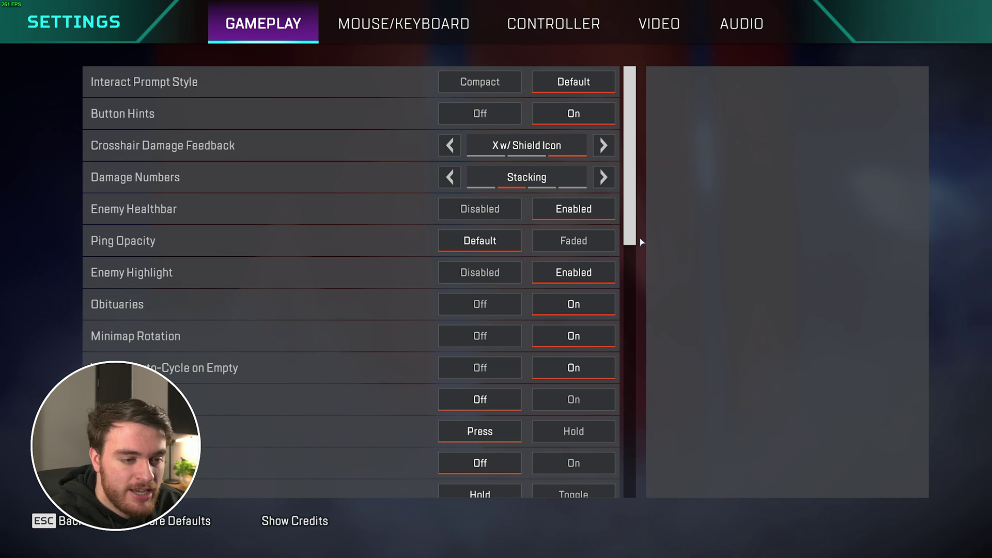
{"action": "scroll", "coordinate": [638, 249], "scroll_direction": "down", "scroll_amount": 8}
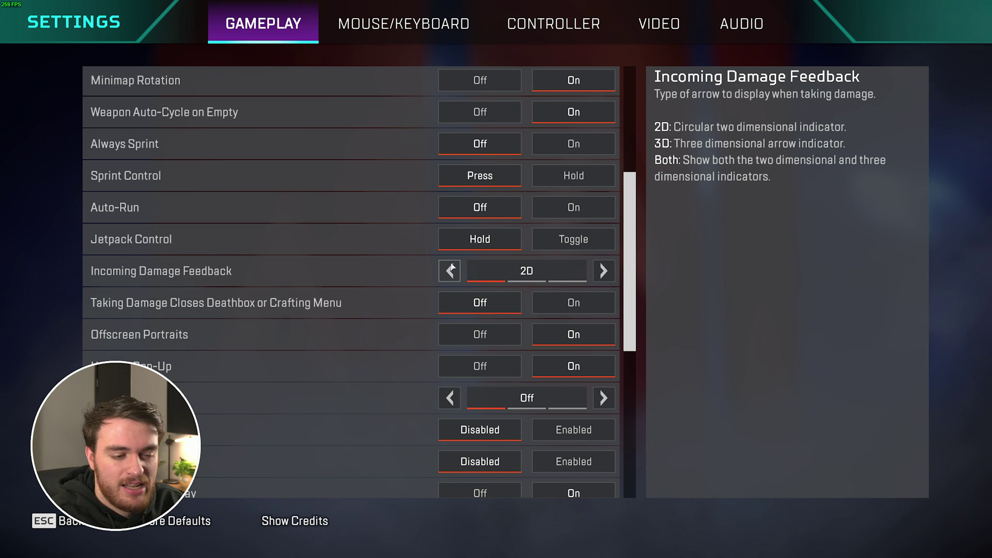
Step: Set Sprint View Shake to Minimal in the video settings
{"action": "left_click", "coordinate": [680, 37]}
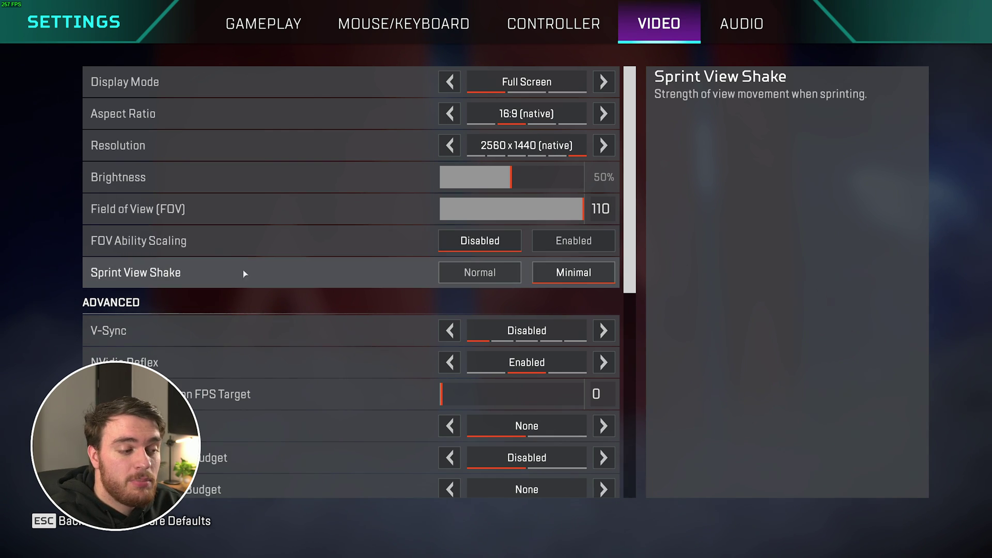
{"action": "left_click", "coordinate": [545, 273]}
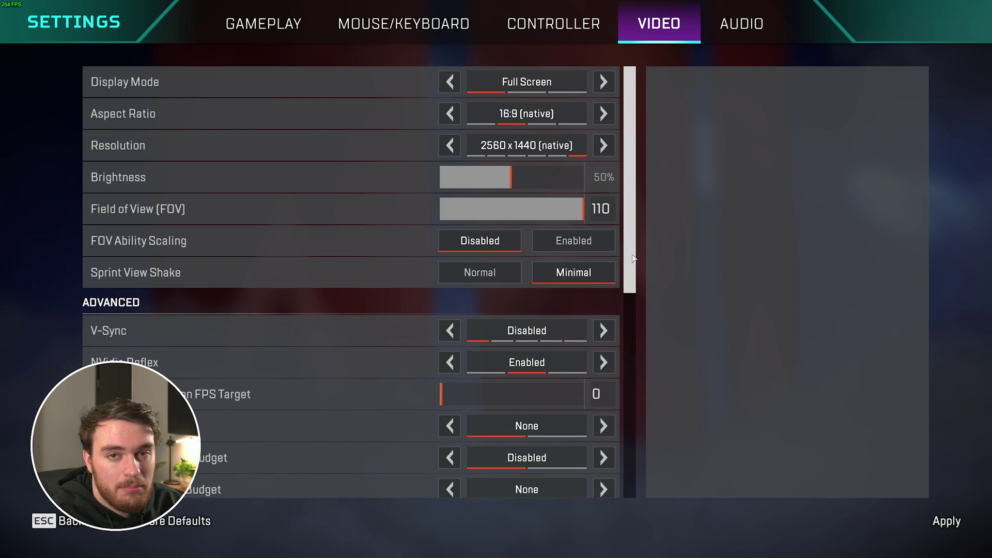
Step: Try NVidia Reflex on Enabled + Boost and return it to Enabled
{"action": "scroll", "coordinate": [631, 103], "scroll_direction": "down", "scroll_amount": 5}
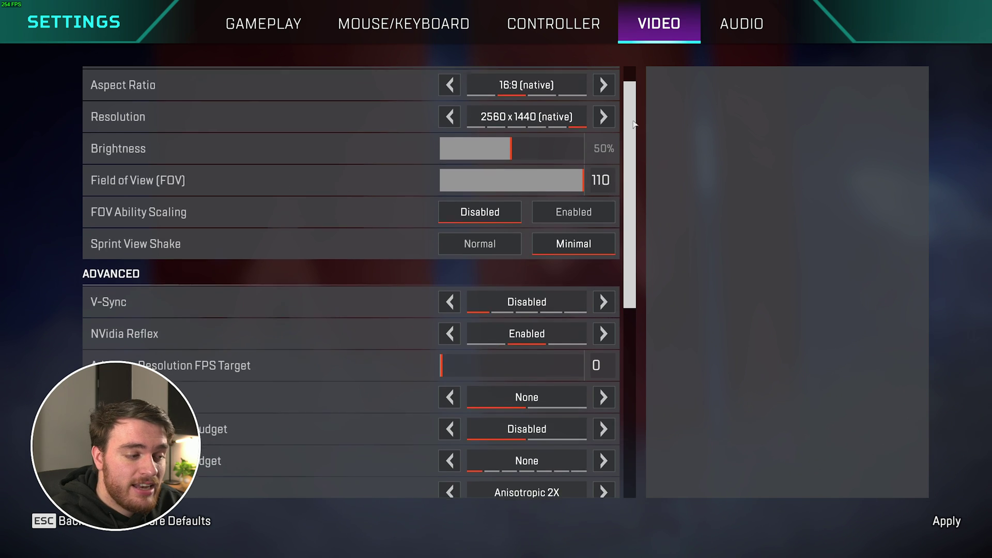
{"action": "scroll", "coordinate": [650, 263], "scroll_direction": "down", "scroll_amount": 1}
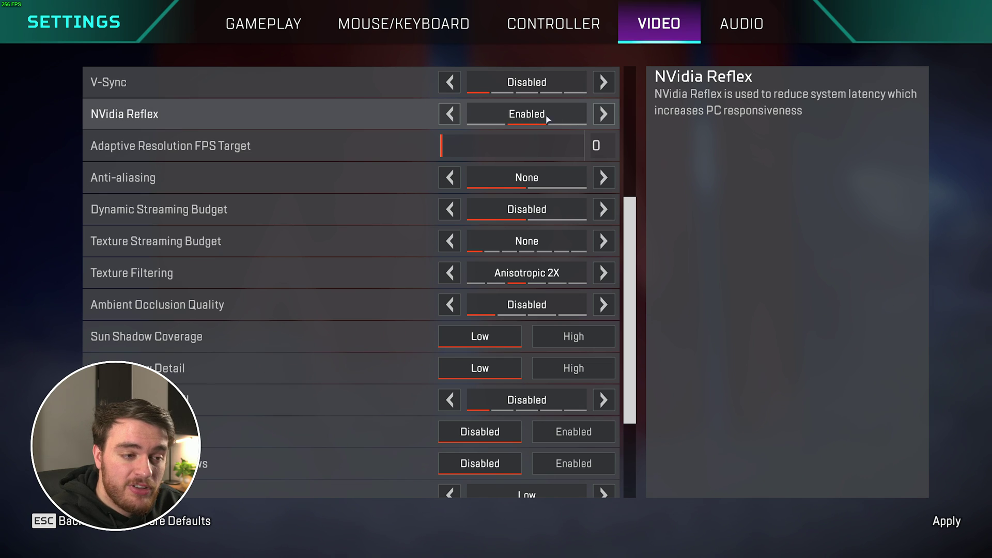
{"action": "left_click", "coordinate": [604, 115]}
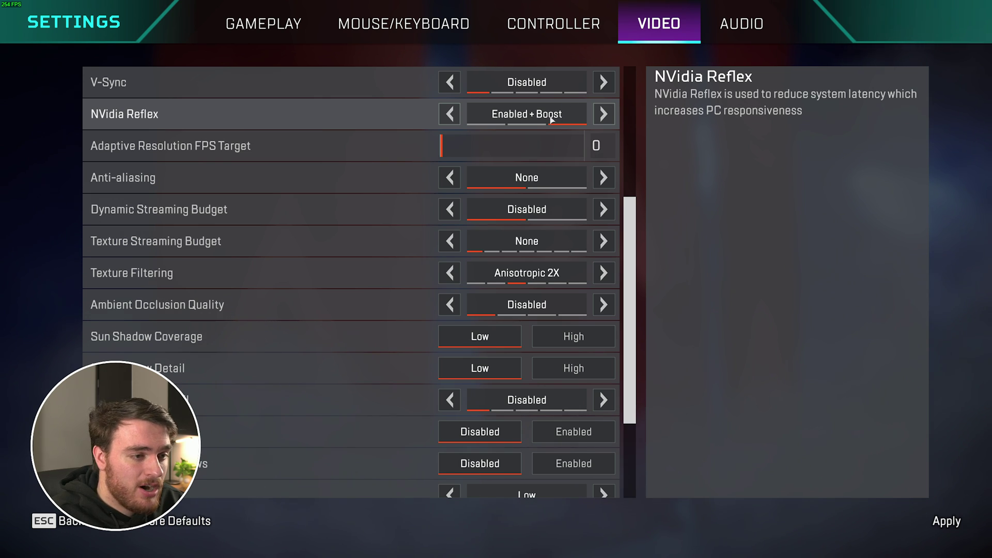
{"action": "left_click", "coordinate": [451, 118]}
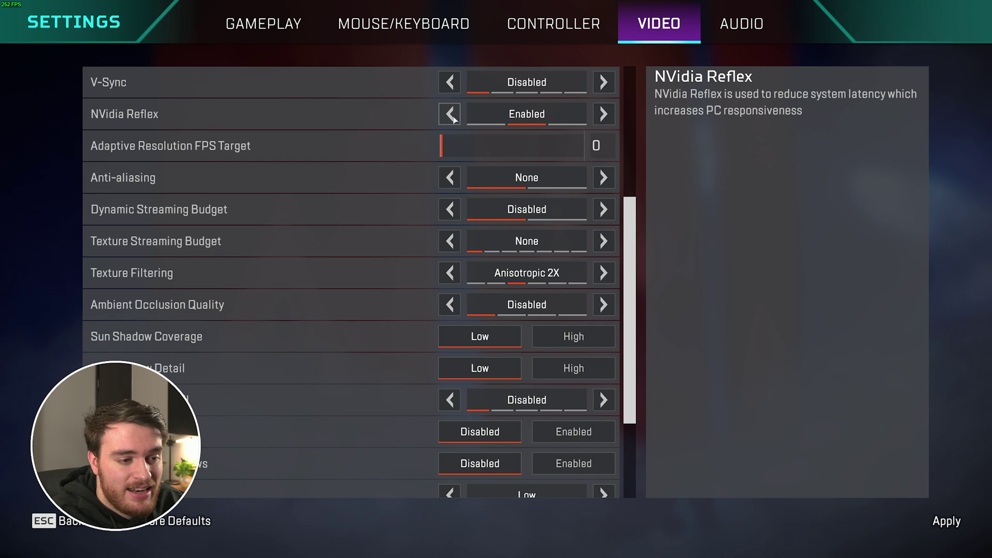
Step: Set the last advanced video option, below the ragdoll-area rows of the list, to Low, apply the video changes and leave the settings
{"action": "scroll", "coordinate": [565, 155], "scroll_direction": "down", "scroll_amount": 5}
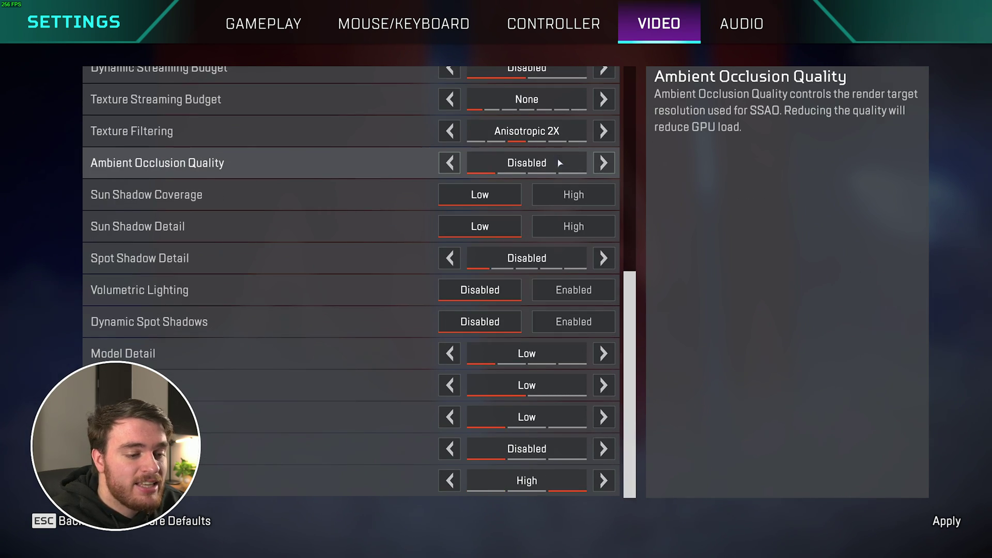
{"action": "left_click", "coordinate": [603, 480]}
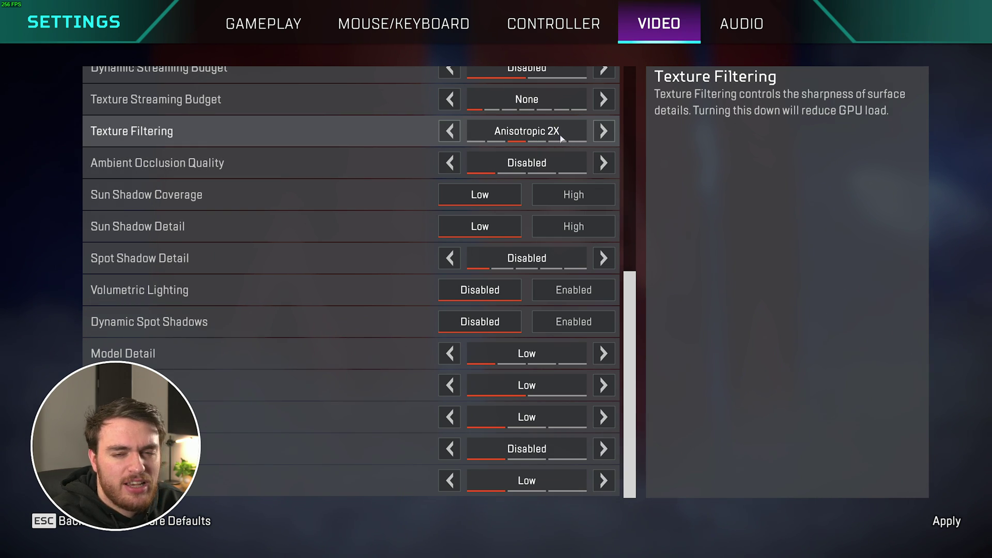
{"action": "scroll", "coordinate": [593, 305], "scroll_direction": "up", "scroll_amount": 5}
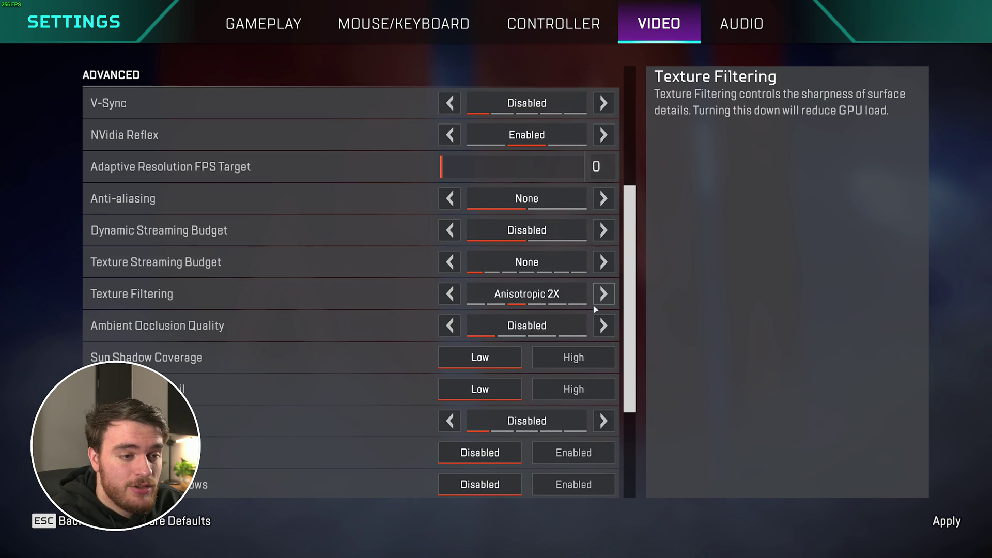
{"action": "scroll", "coordinate": [594, 308], "scroll_direction": "up", "scroll_amount": 2}
{"action": "scroll", "coordinate": [625, 241], "scroll_direction": "up", "scroll_amount": 5}
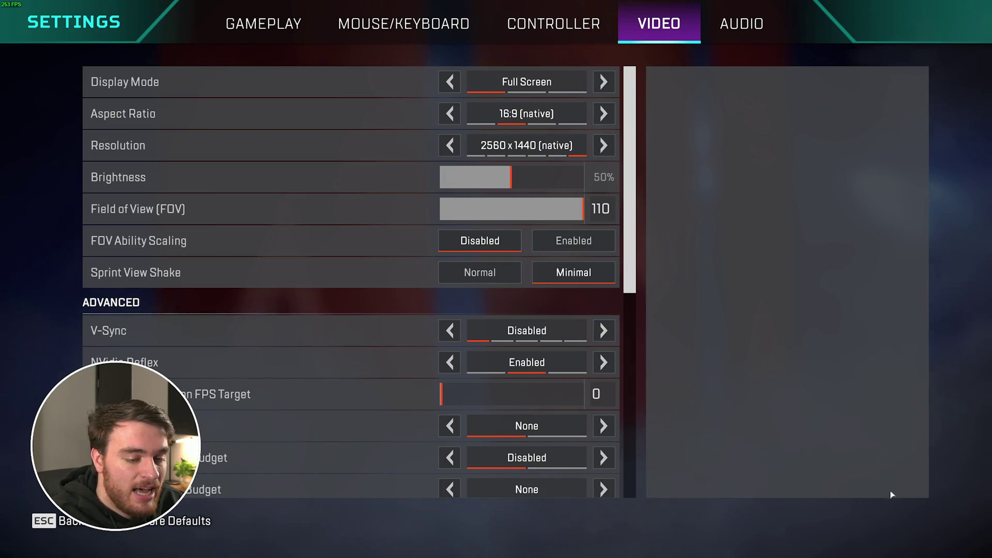
{"action": "key", "text": "Escape"}
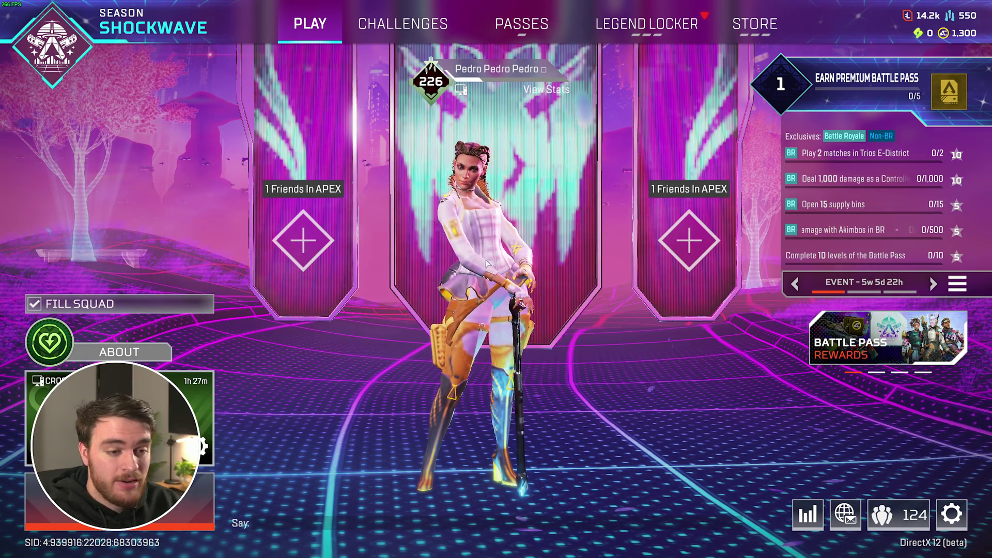
{"action": "key", "text": "Escape"}
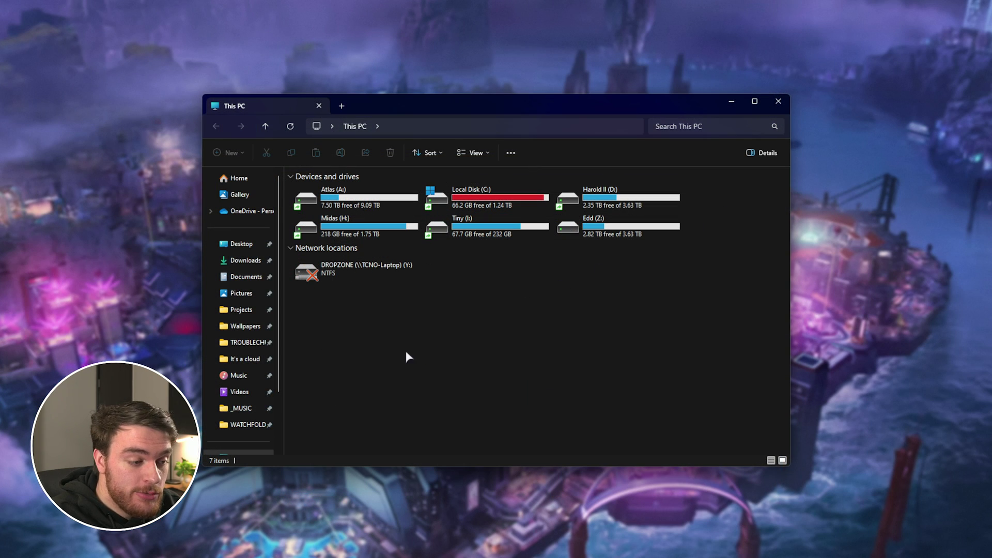
Step: In File Explorer, open the personal profile folder inside Users on Local Disk (C:)
{"action": "double_click", "coordinate": [537, 203]}
{"action": "scroll", "coordinate": [363, 398], "scroll_direction": "down", "scroll_amount": 2}
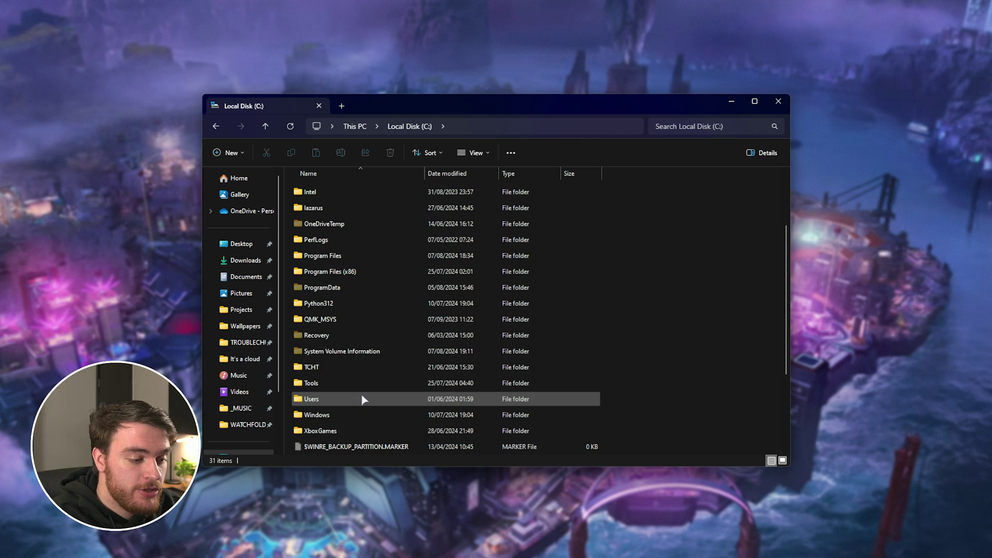
{"action": "double_click", "coordinate": [364, 398]}
{"action": "double_click", "coordinate": [413, 262]}
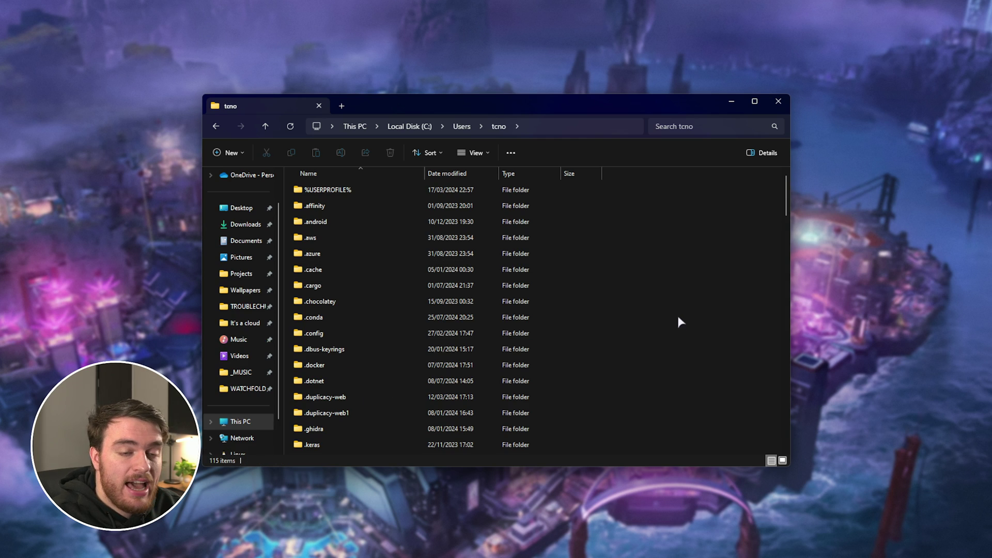
Step: Open the Apex configuration folder at Saved Games, Respawn, Apex, local
{"action": "key", "text": "s"}
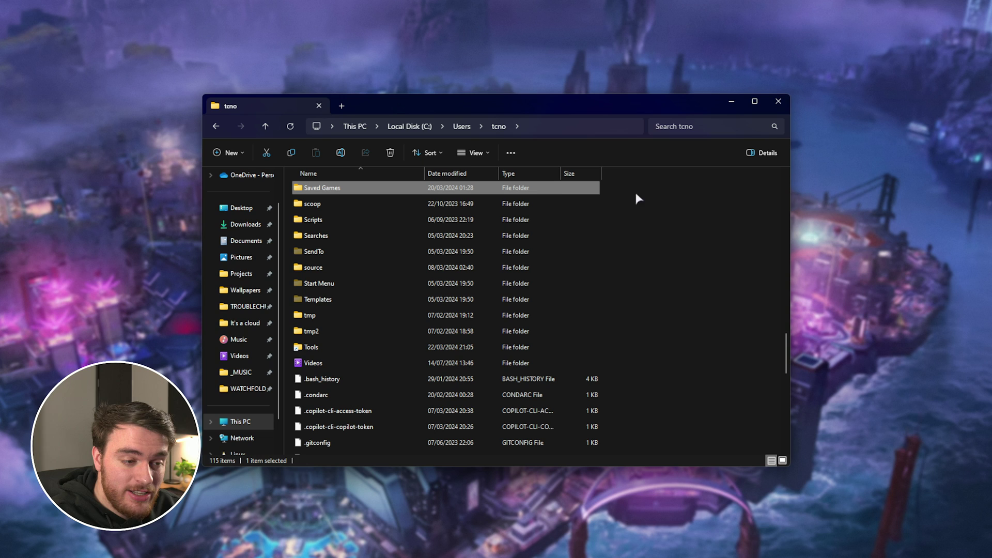
{"action": "double_click", "coordinate": [382, 190]}
{"action": "double_click", "coordinate": [357, 255]}
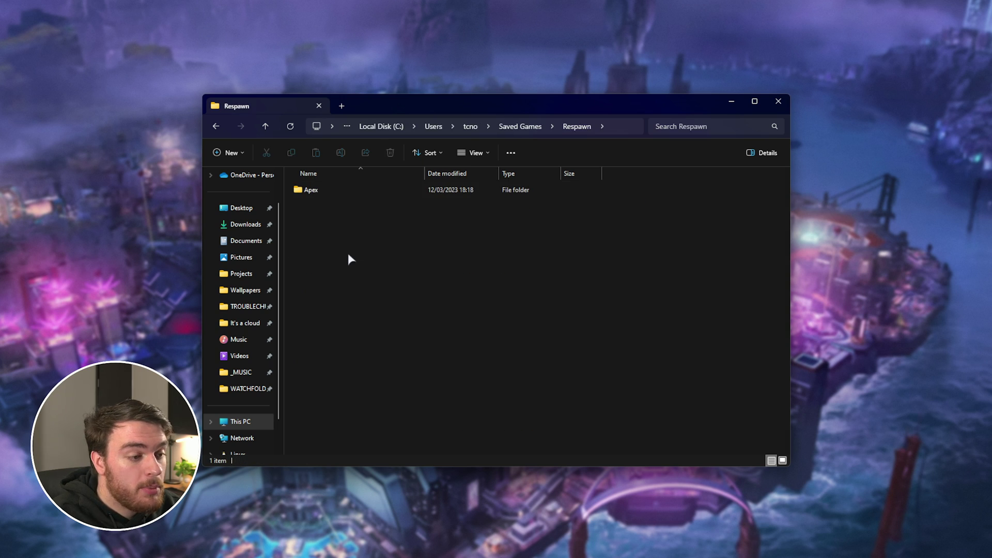
{"action": "double_click", "coordinate": [427, 192]}
{"action": "left_click", "coordinate": [469, 206]}
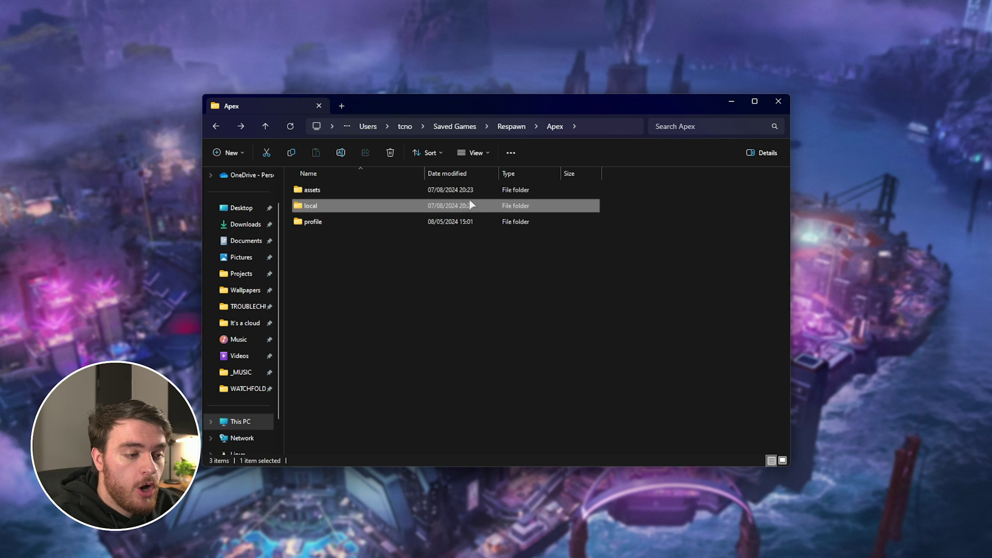
{"action": "double_click", "coordinate": [467, 206]}
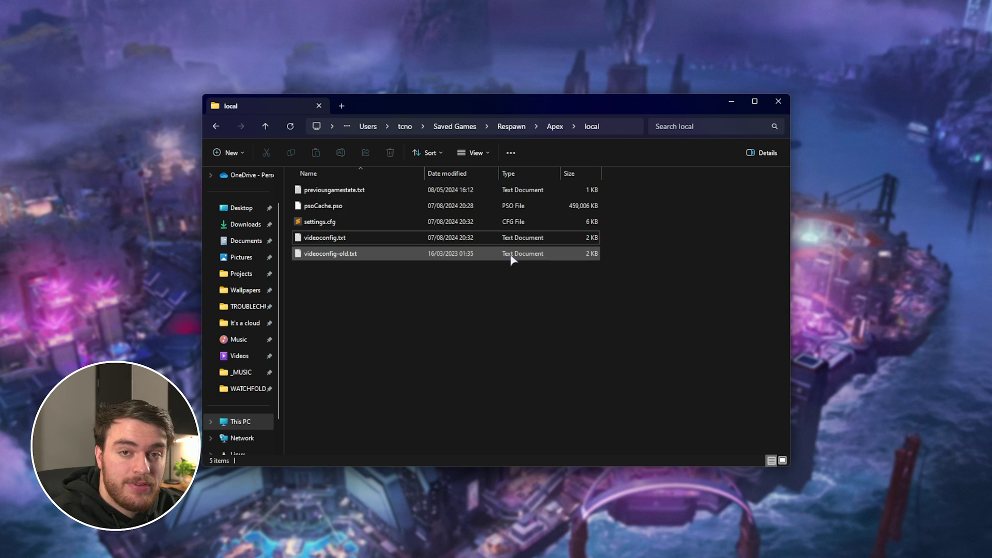
Step: Open videoconfig.txt in the text editor and place its narrowed window beside the folder's file list
{"action": "left_click", "coordinate": [375, 235]}
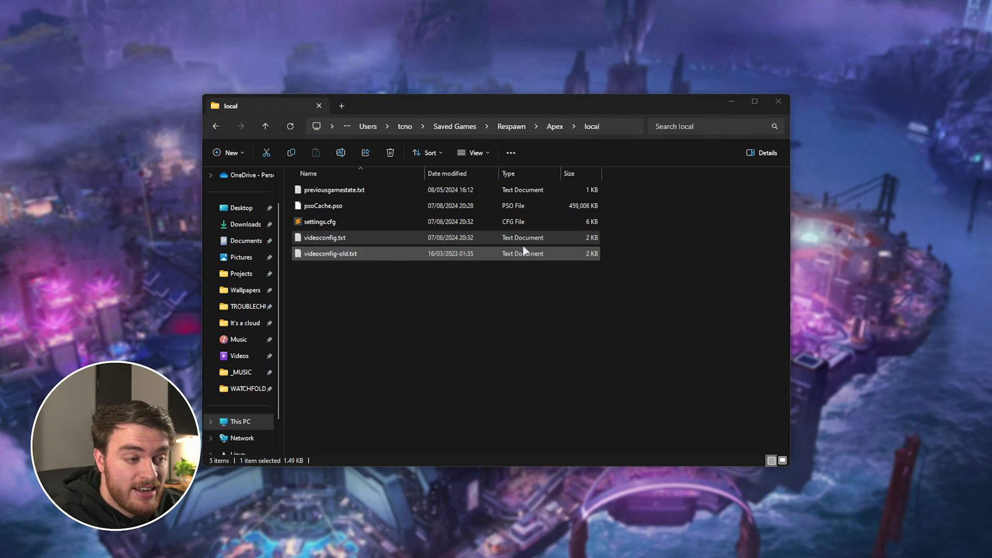
{"action": "key", "text": "Return"}
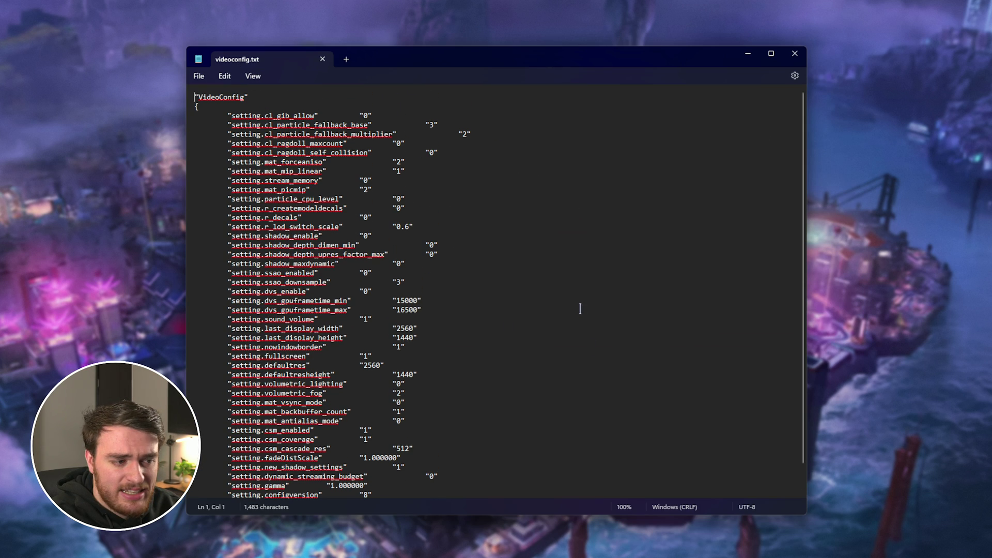
{"action": "left_click_drag", "start_coordinate": [806, 209], "coordinate": [666, 207]}
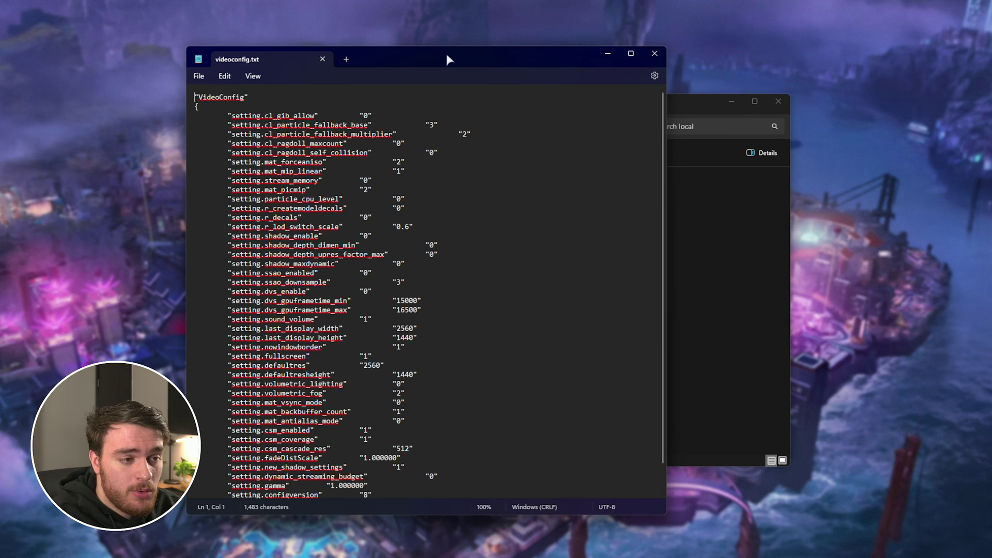
{"action": "left_click_drag", "start_coordinate": [450, 55], "coordinate": [780, 62]}
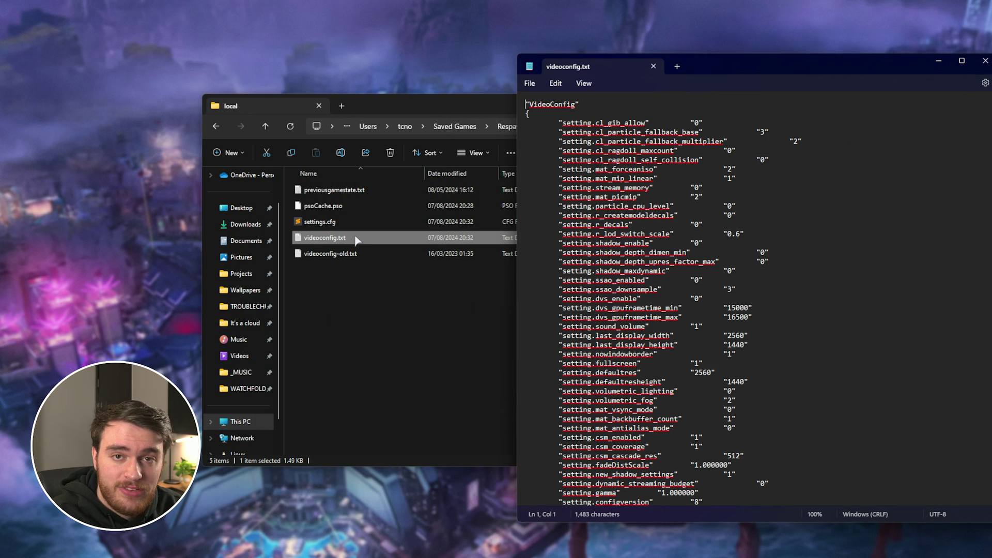
Step: Create a new text document in the local folder and delete it again
{"action": "left_click", "coordinate": [359, 283]}
{"action": "right_click", "coordinate": [362, 272]}
{"action": "mouse_move", "coordinate": [408, 429]}
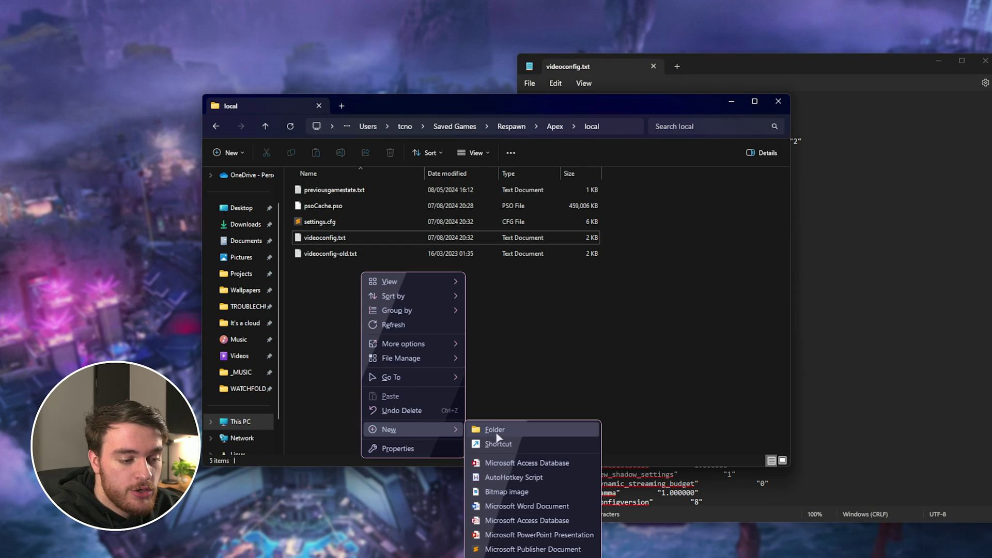
{"action": "left_click", "coordinate": [516, 557]}
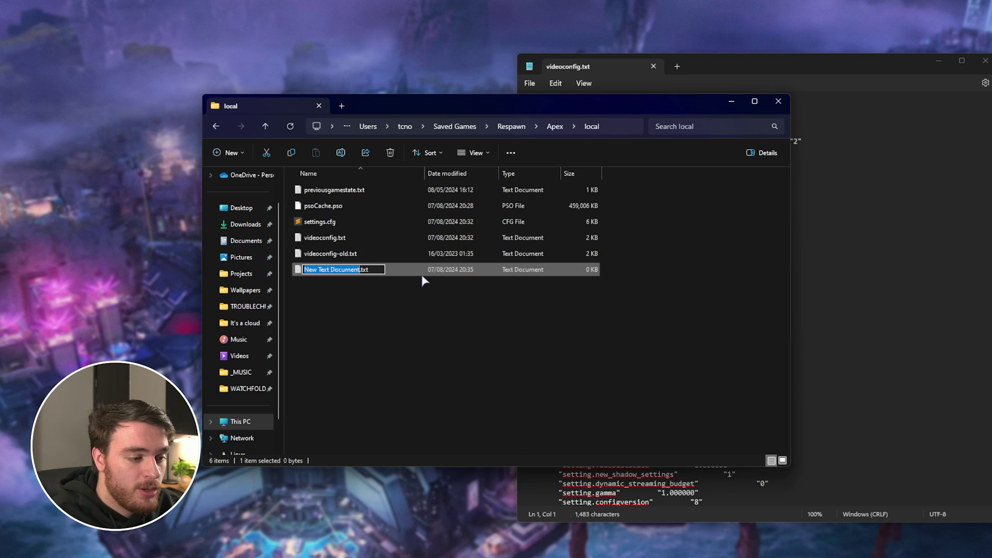
{"action": "key", "text": "Escape"}
{"action": "key", "text": "Delete"}
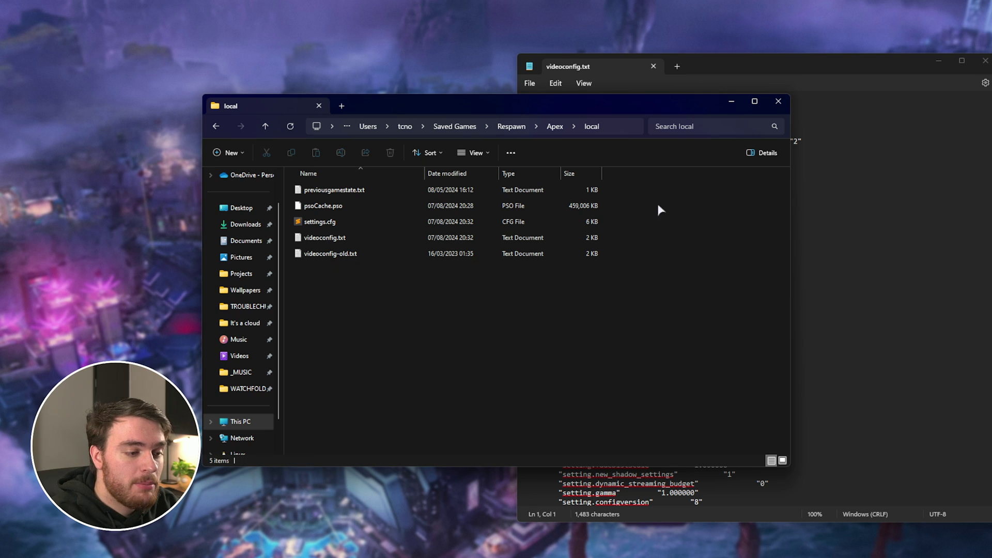
Step: Replace the whole contents of videoconfig.txt with the raw text of the Apex Settings Patcher videoconfig.txt from GitHub
{"action": "left_click_drag", "start_coordinate": [720, 63], "coordinate": [459, 56]}
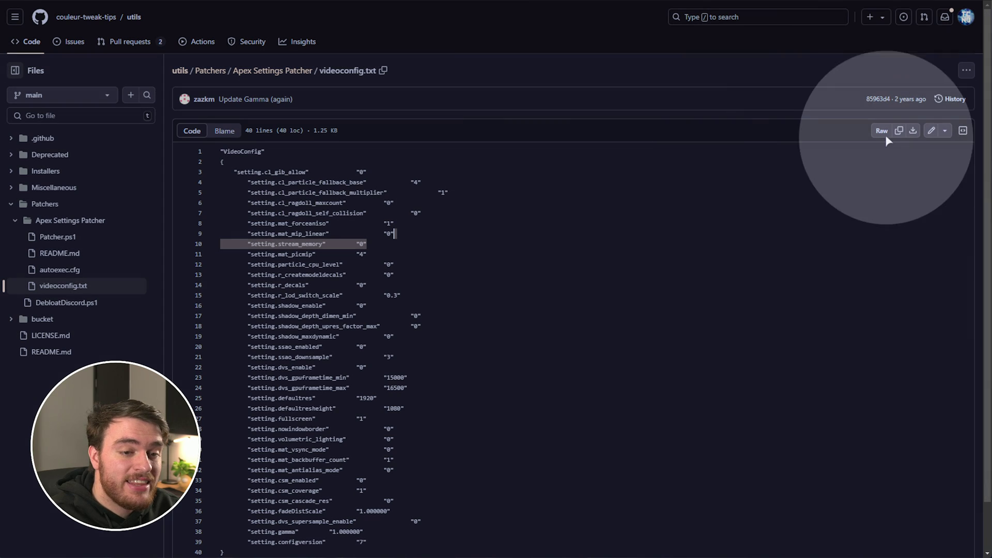
{"action": "left_click", "coordinate": [883, 132]}
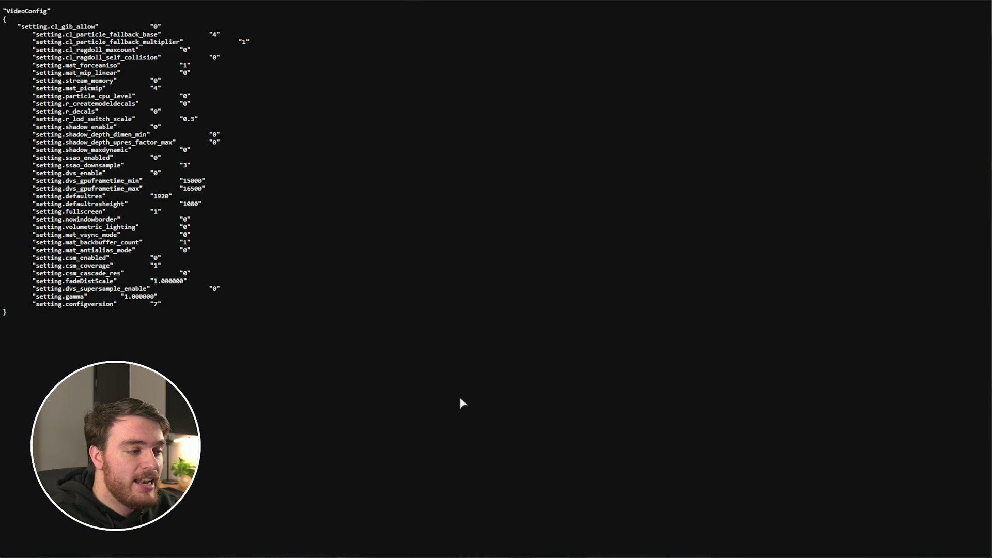
{"action": "key", "text": "ctrl+a"}
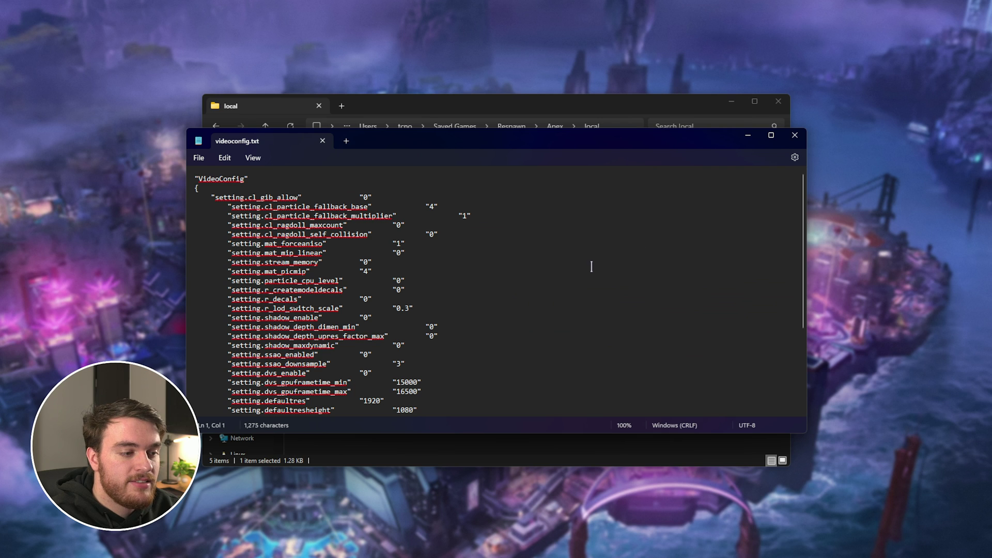
{"action": "key", "text": "ctrl+a"}
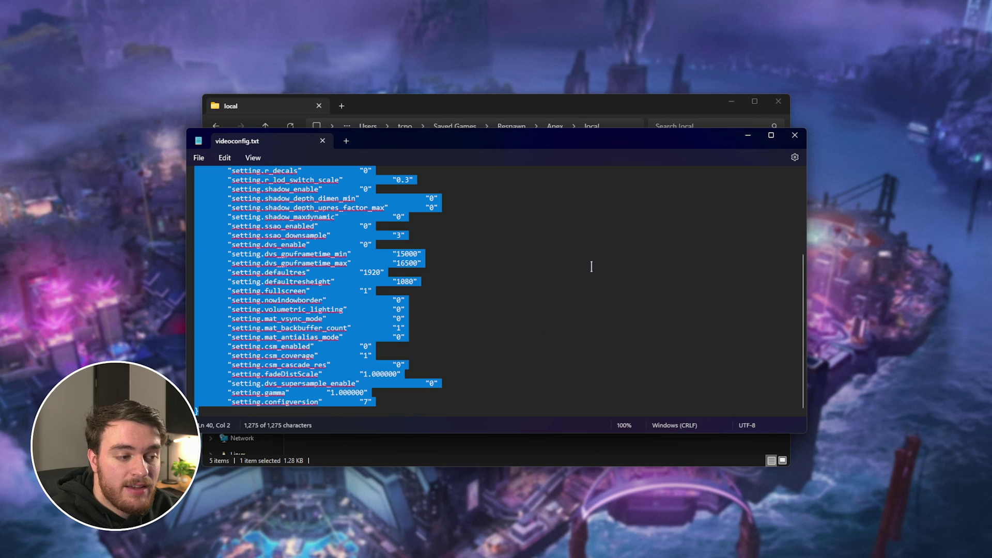
{"action": "key", "text": "ctrl+v"}
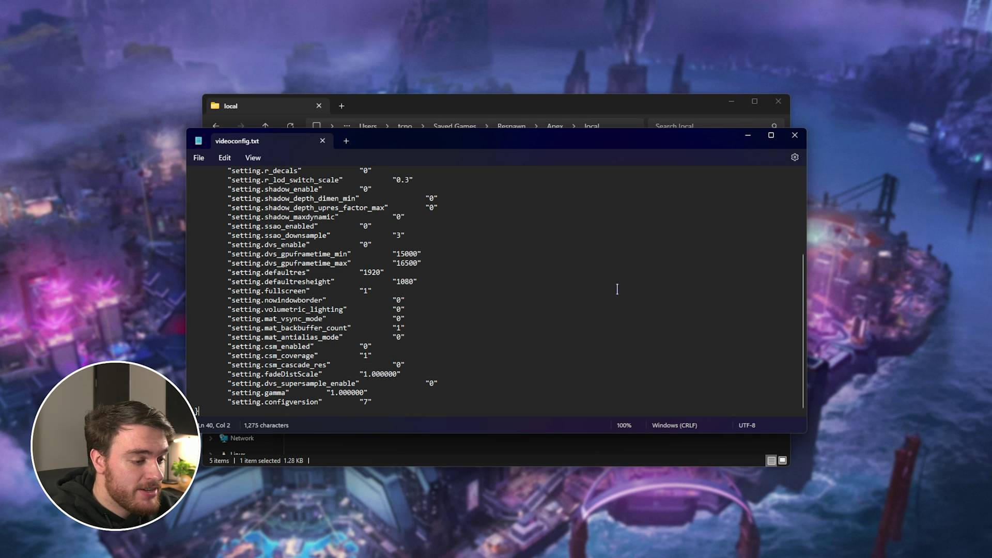
Step: Set setting.defaultres to 2560 and setting.defaultresheight to 1440 in videoconfig.txt
{"action": "scroll", "coordinate": [617, 289], "scroll_direction": "up", "scroll_amount": 5}
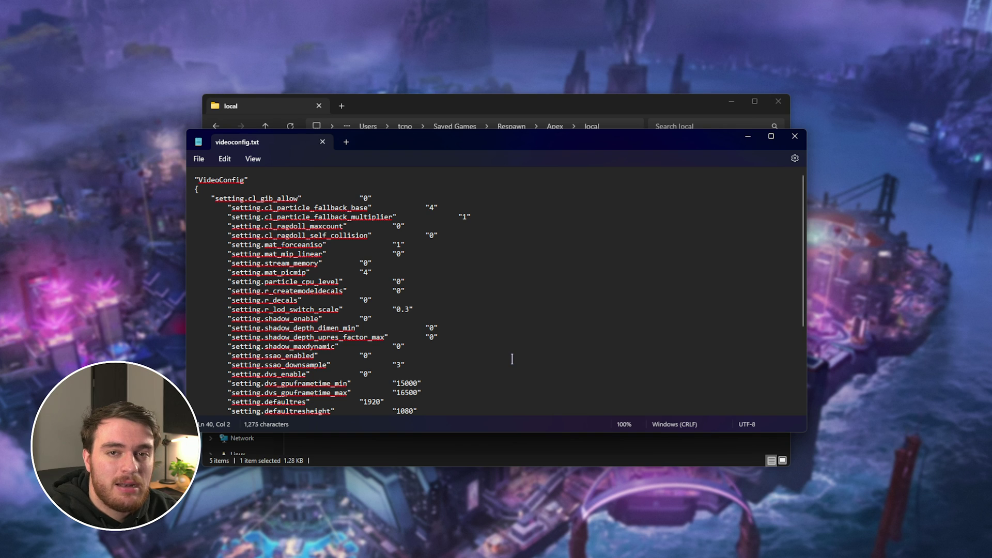
{"action": "scroll", "coordinate": [511, 359], "scroll_direction": "down", "scroll_amount": 3}
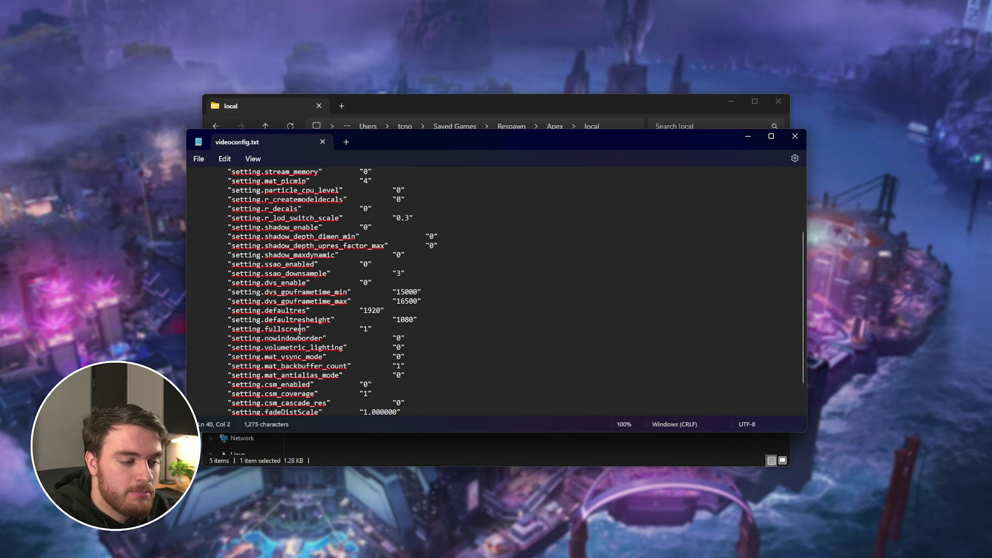
{"action": "left_click_drag", "start_coordinate": [429, 320], "coordinate": [189, 315]}
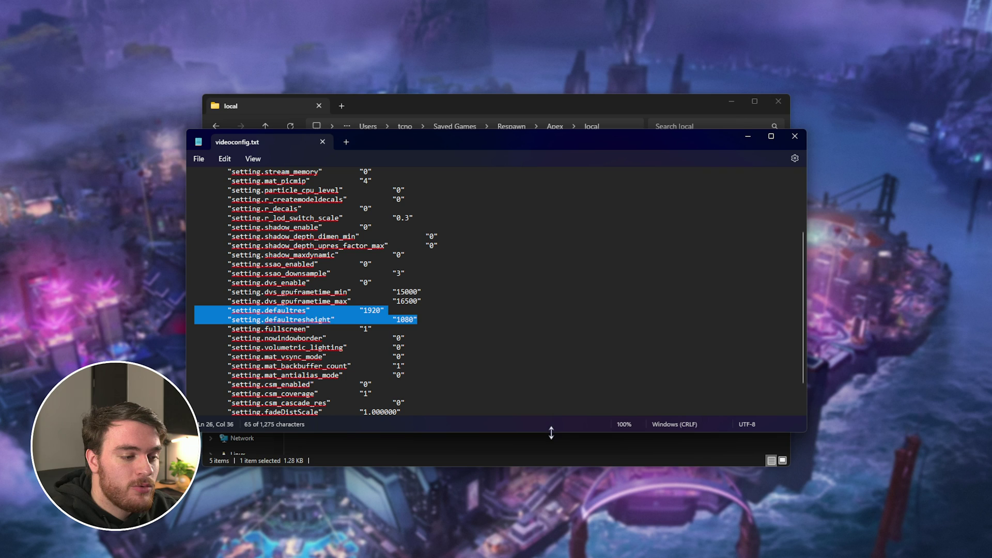
{"action": "double_click", "coordinate": [373, 310]}
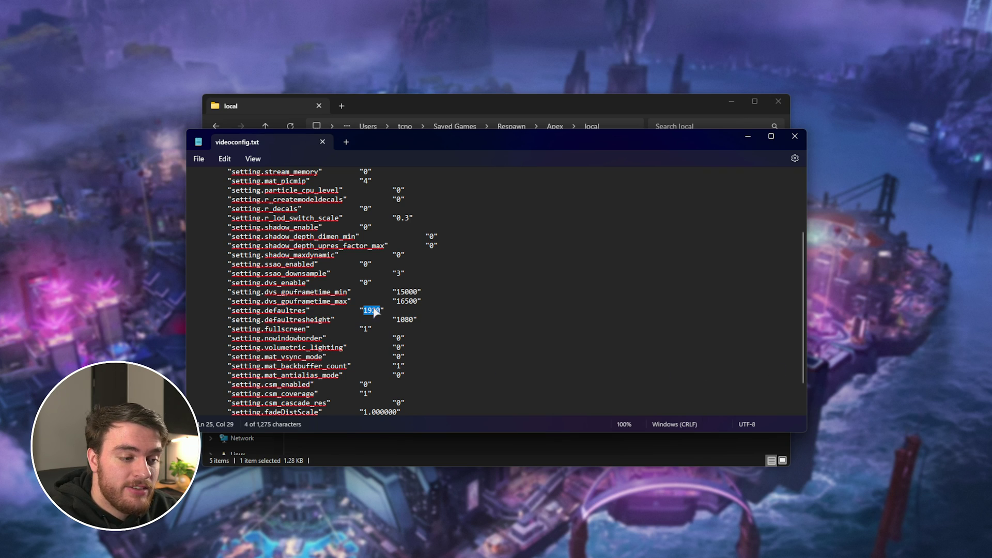
{"action": "left_click", "coordinate": [404, 319]}
{"action": "double_click", "coordinate": [405, 320]}
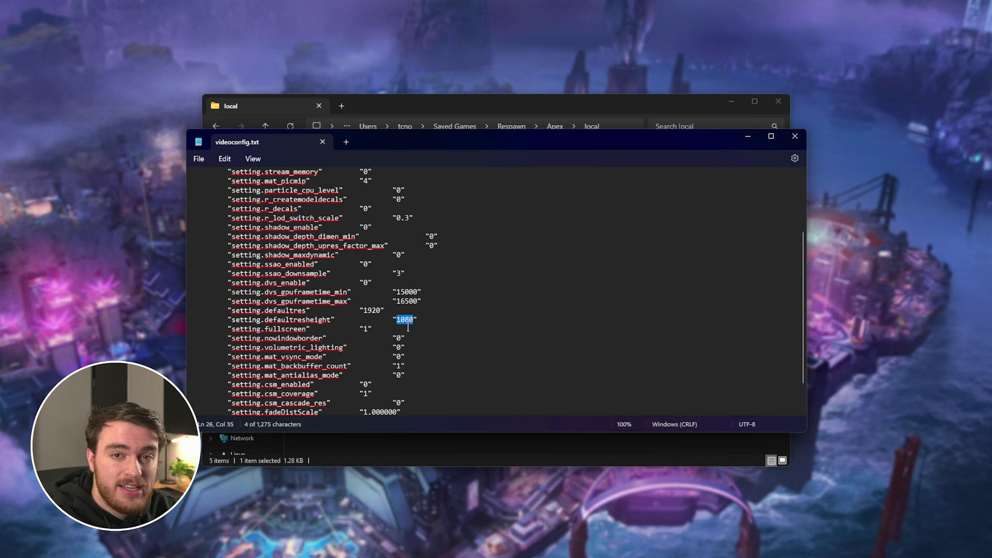
{"action": "left_click", "coordinate": [373, 310]}
{"action": "double_click", "coordinate": [373, 310]}
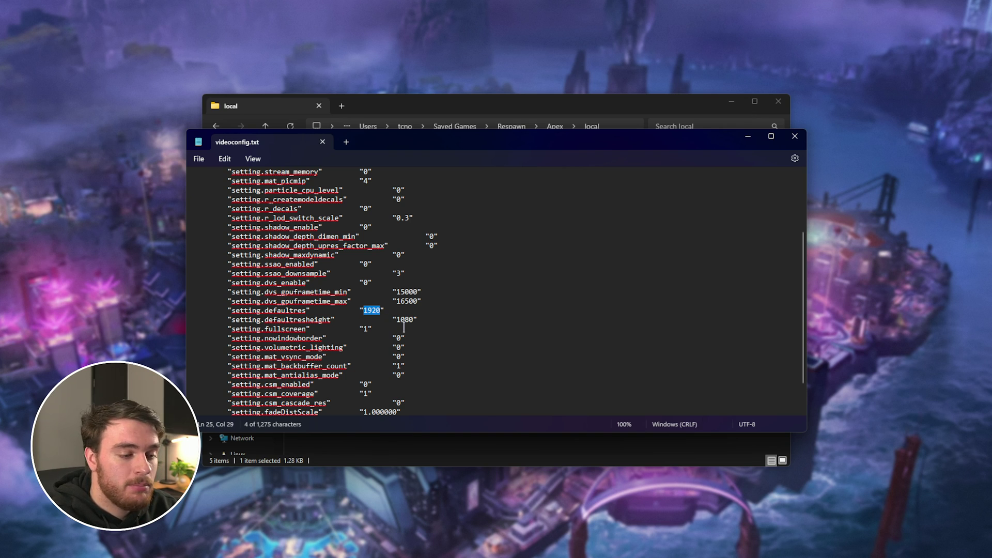
{"action": "type", "text": "2560"}
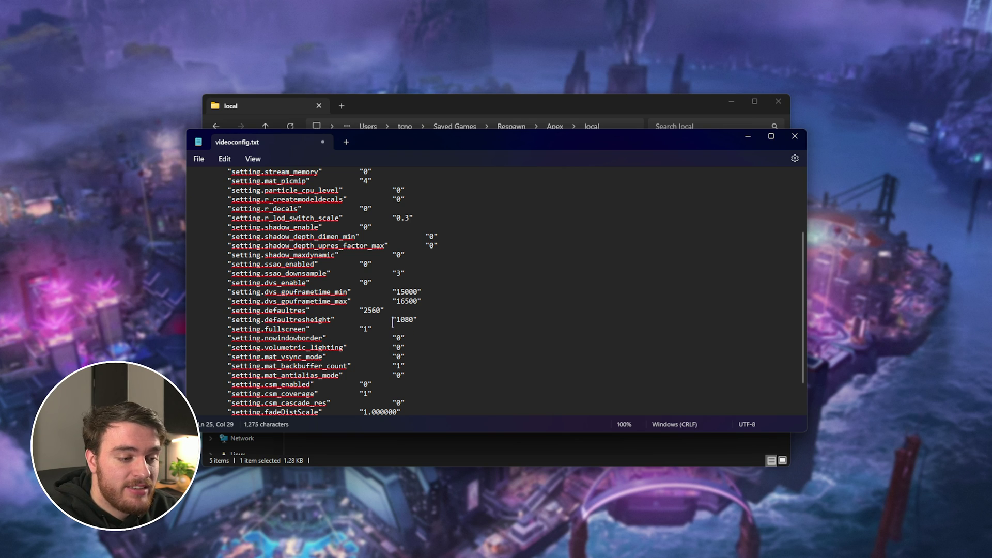
{"action": "double_click", "coordinate": [404, 321]}
{"action": "type", "text": "1440"}
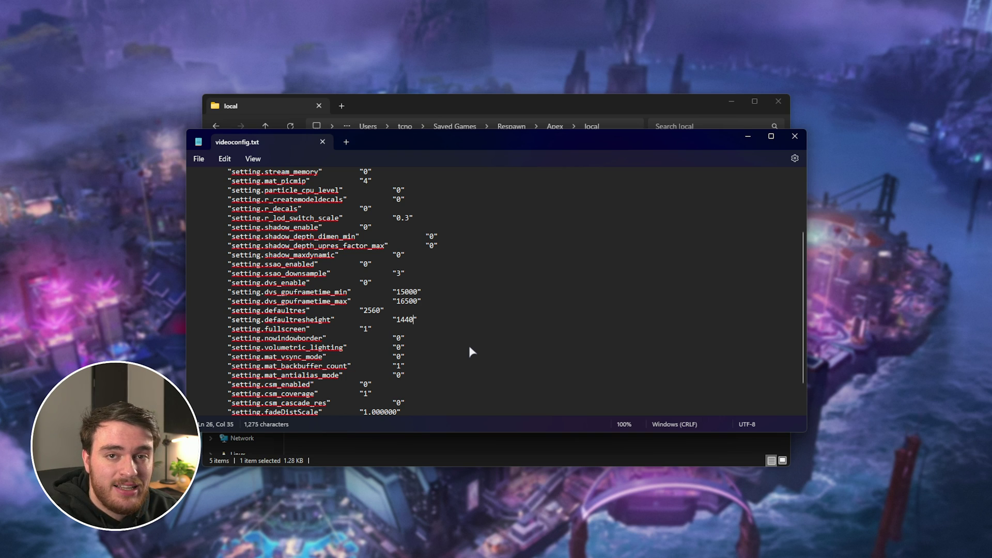
Step: Try 3840 for setting.defaultres and 2160 for setting.defaultresheight, and undo both changes
{"action": "left_click_drag", "start_coordinate": [368, 302], "coordinate": [377, 311]}
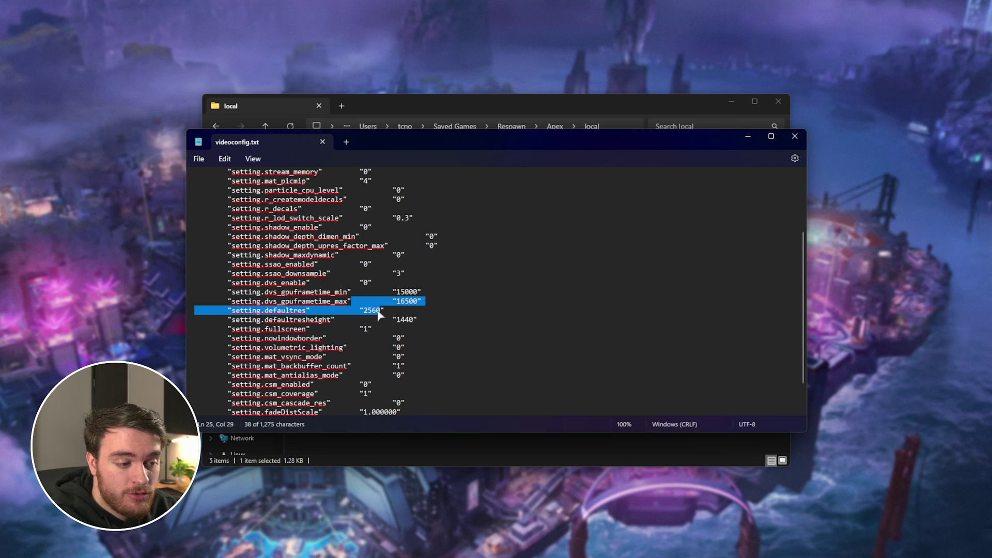
{"action": "double_click", "coordinate": [374, 311]}
{"action": "type", "text": "3840"}
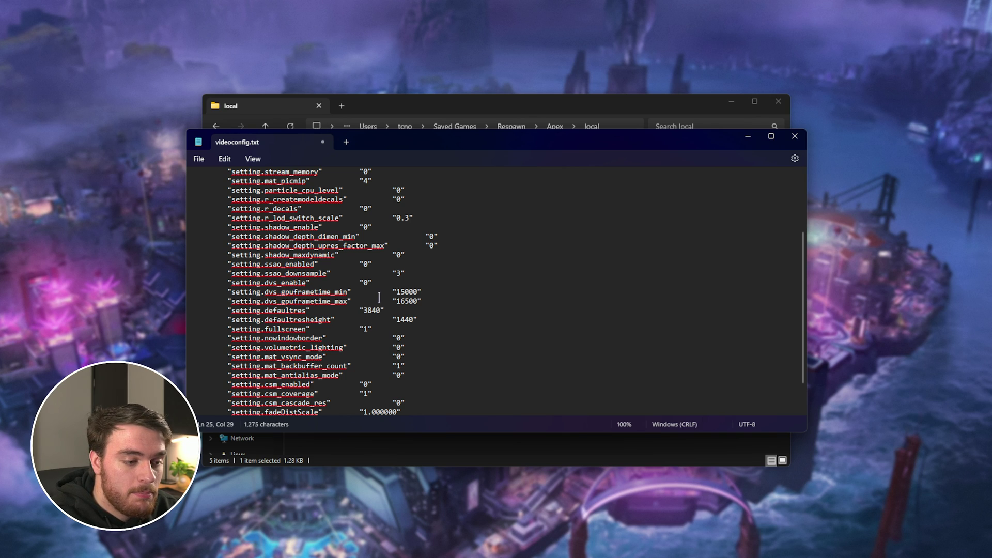
{"action": "double_click", "coordinate": [405, 319]}
{"action": "type", "text": "2160"}
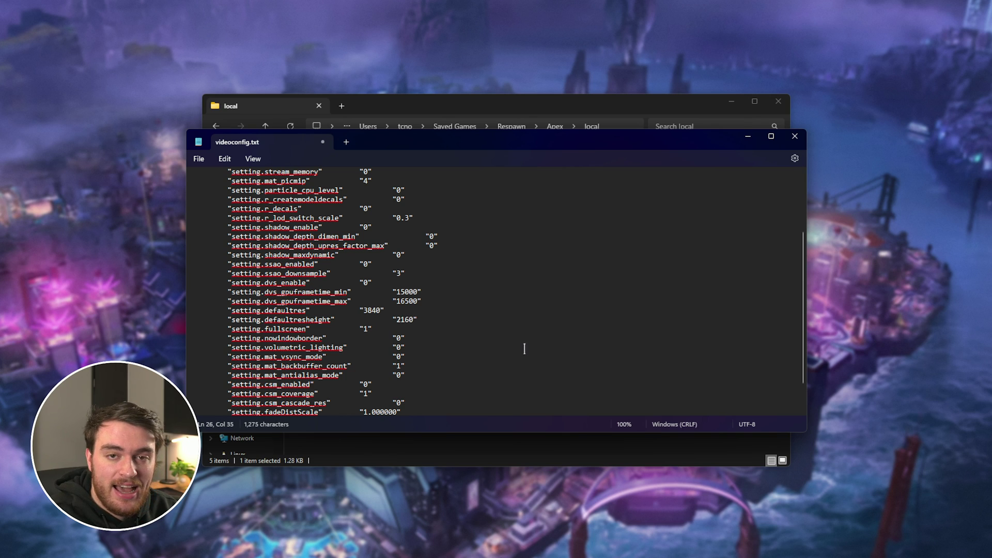
{"action": "key", "text": "ctrl+z"}
{"action": "key", "text": "ctrl+z"}
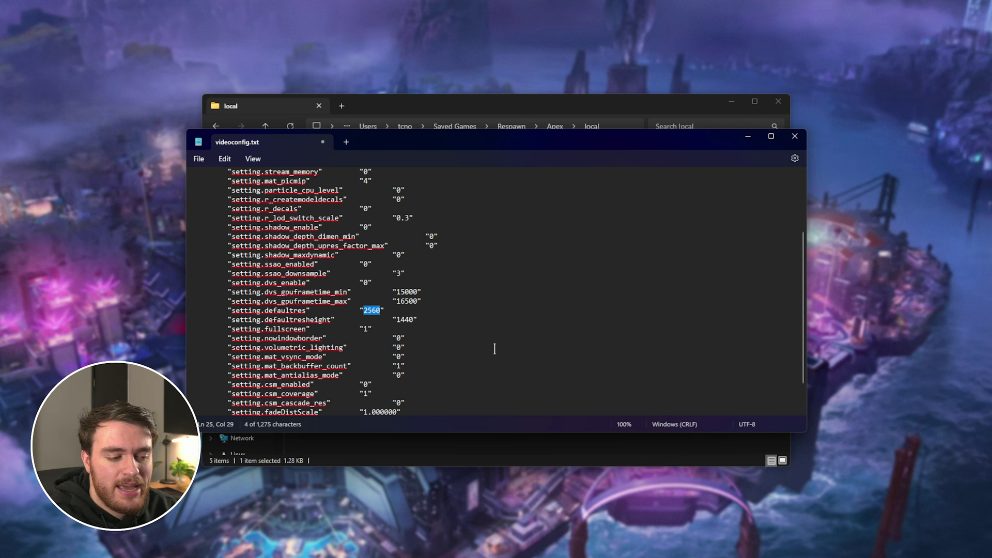
Step: Close videoconfig.txt and clear the file selection in the local folder
{"action": "left_click", "coordinate": [548, 339]}
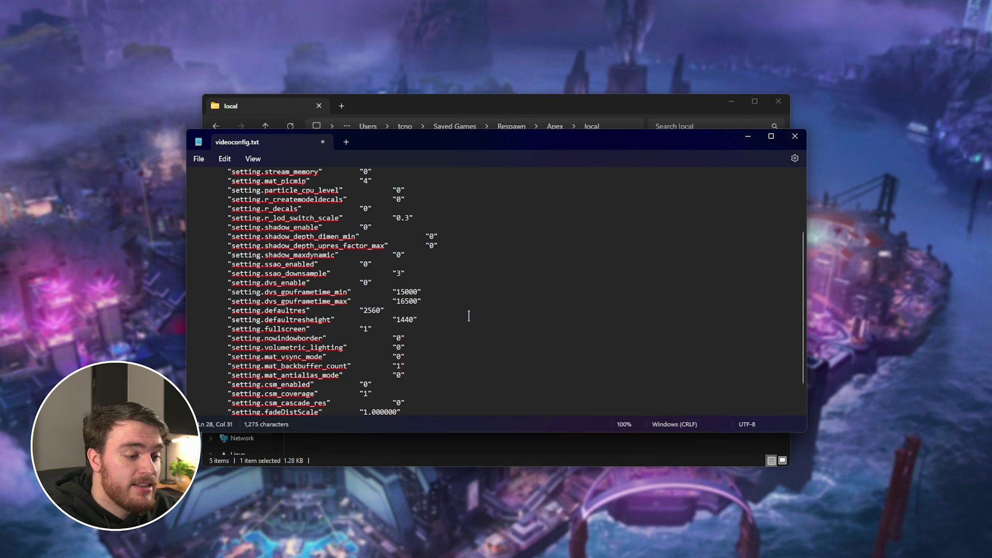
{"action": "left_click", "coordinate": [794, 135]}
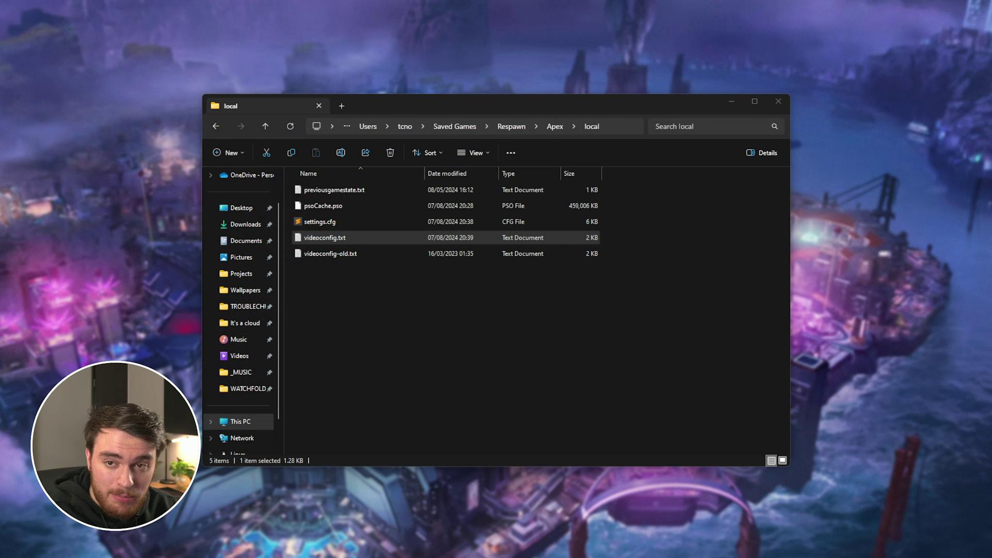
{"action": "left_click", "coordinate": [569, 306]}
{"action": "key", "text": "ctrl+a"}
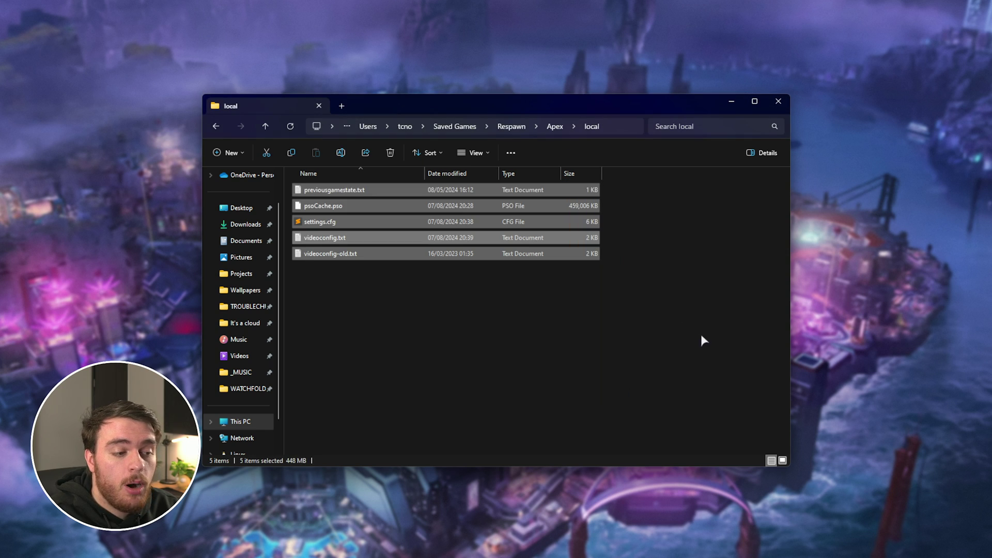
{"action": "left_click", "coordinate": [699, 323]}
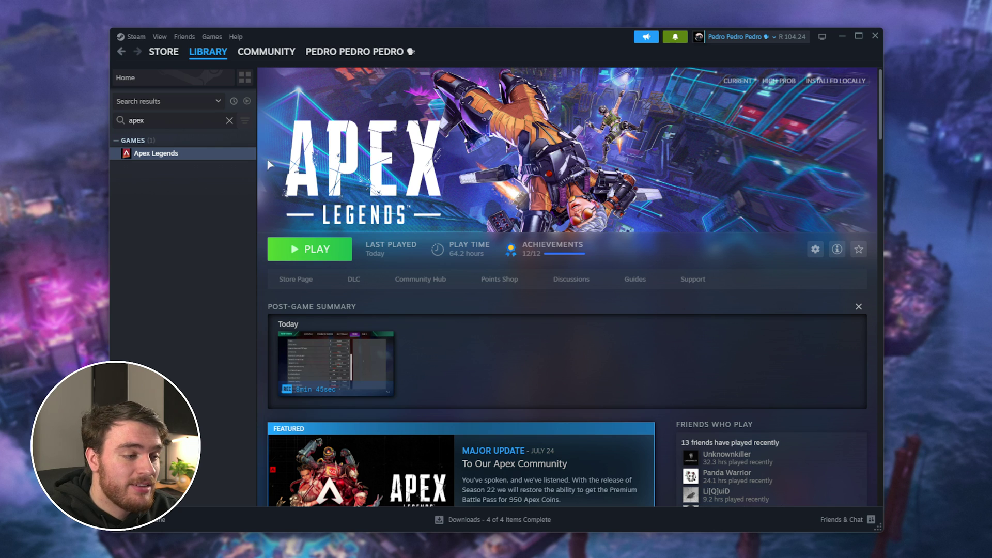
Step: In the Steam library, open the properties of Apex Legends and highlight the +fps_max 0 and -novid launch options
{"action": "right_click", "coordinate": [235, 154]}
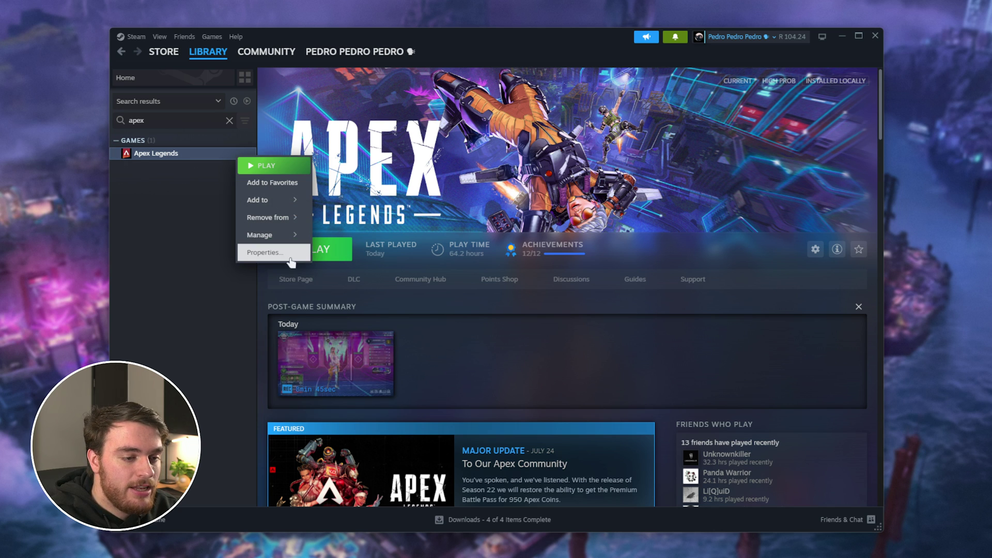
{"action": "left_click", "coordinate": [263, 252]}
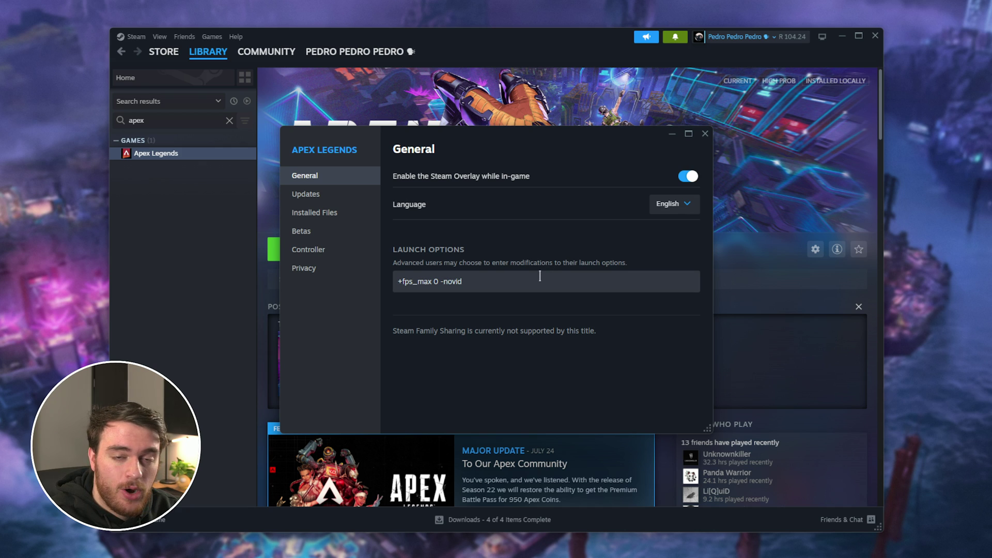
{"action": "left_click", "coordinate": [581, 274]}
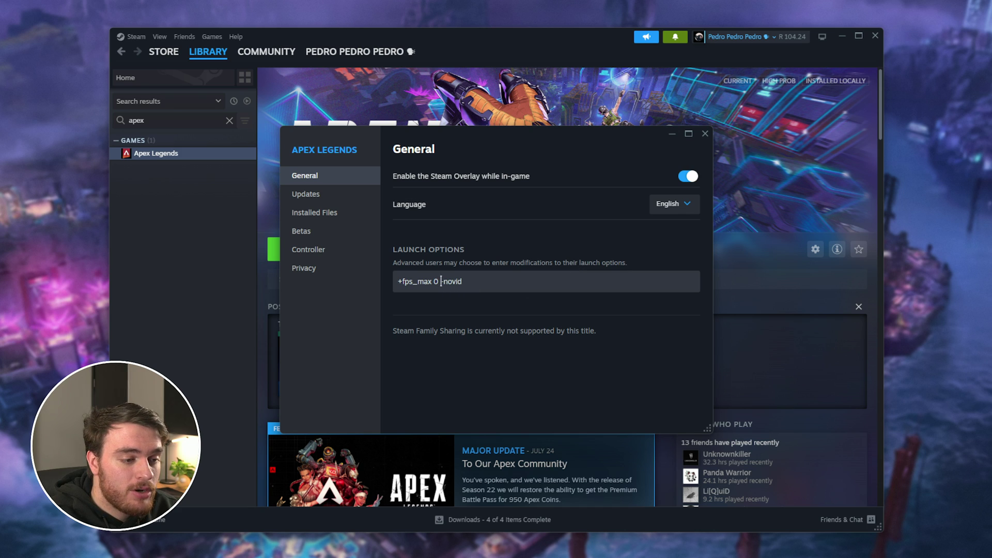
{"action": "left_click_drag", "start_coordinate": [440, 281], "coordinate": [385, 280]}
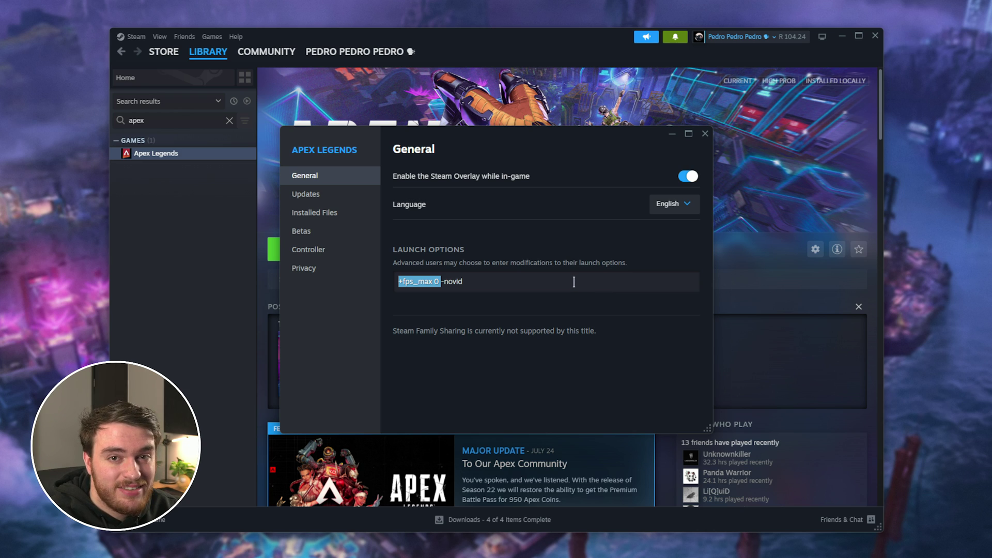
{"action": "left_click_drag", "start_coordinate": [574, 281], "coordinate": [440, 282]}
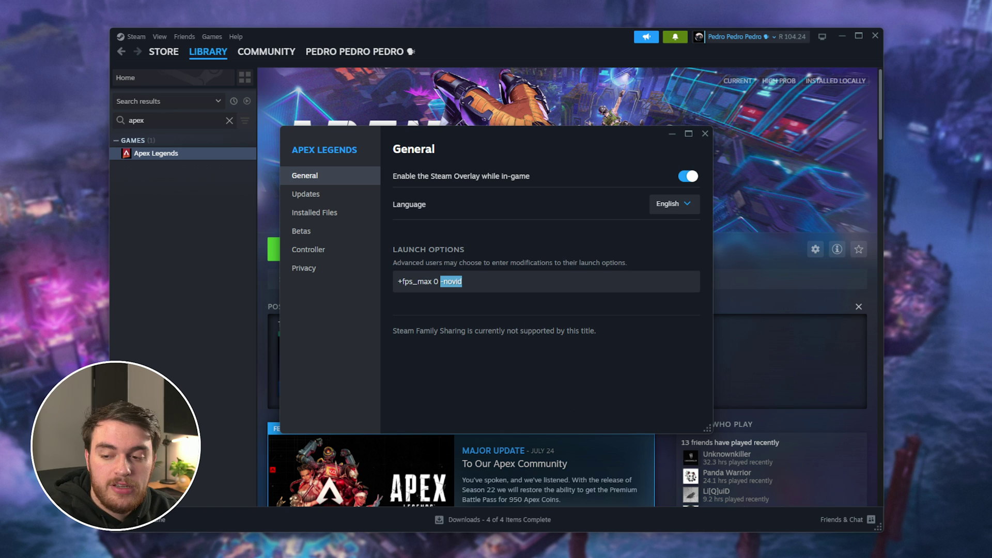
Step: Append -anticheat_settings=SettingsDX12.json to the Apex Legends launch options and remove it again
{"action": "left_click", "coordinate": [555, 284]}
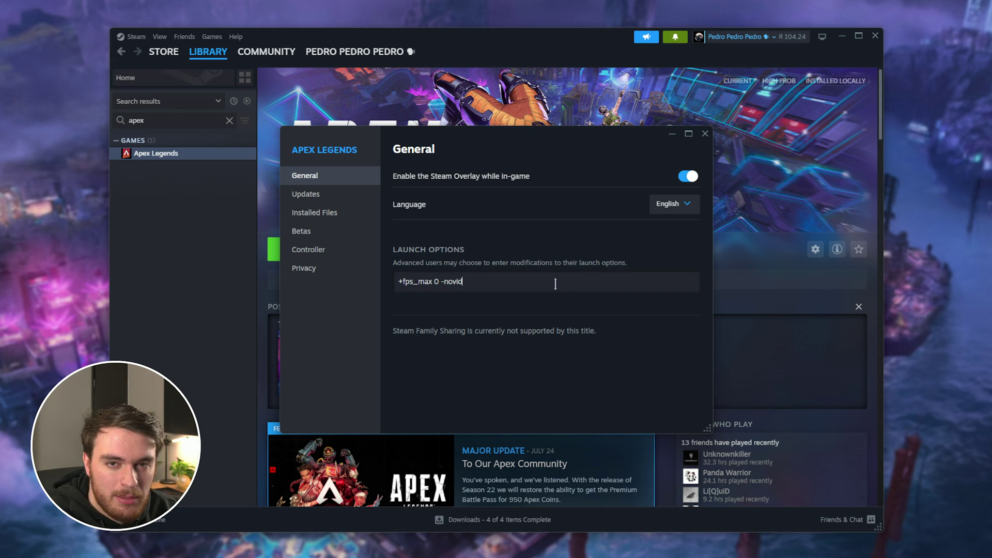
{"action": "type", "text": "-anticheat_settings=SettingsDX12.json"}
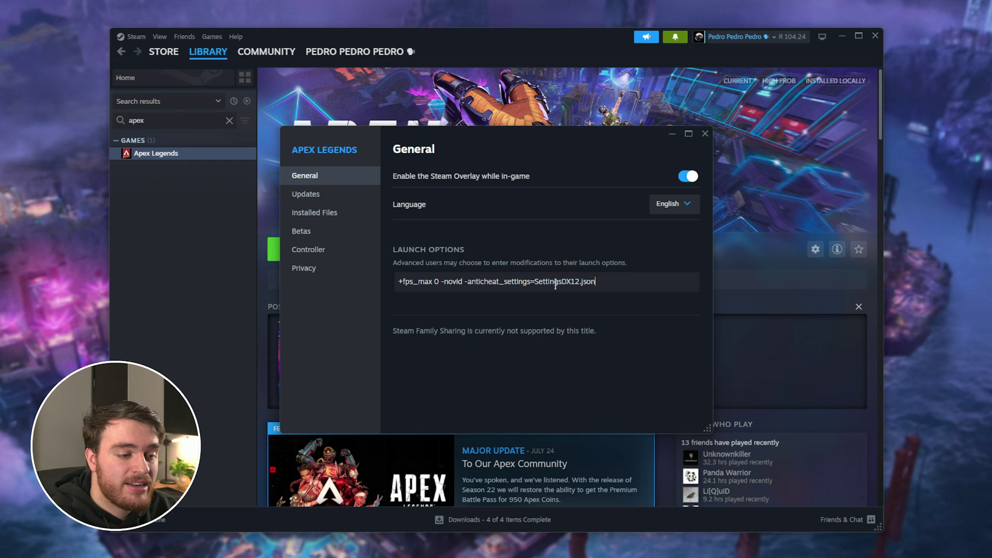
{"action": "left_click_drag", "start_coordinate": [595, 282], "coordinate": [465, 283]}
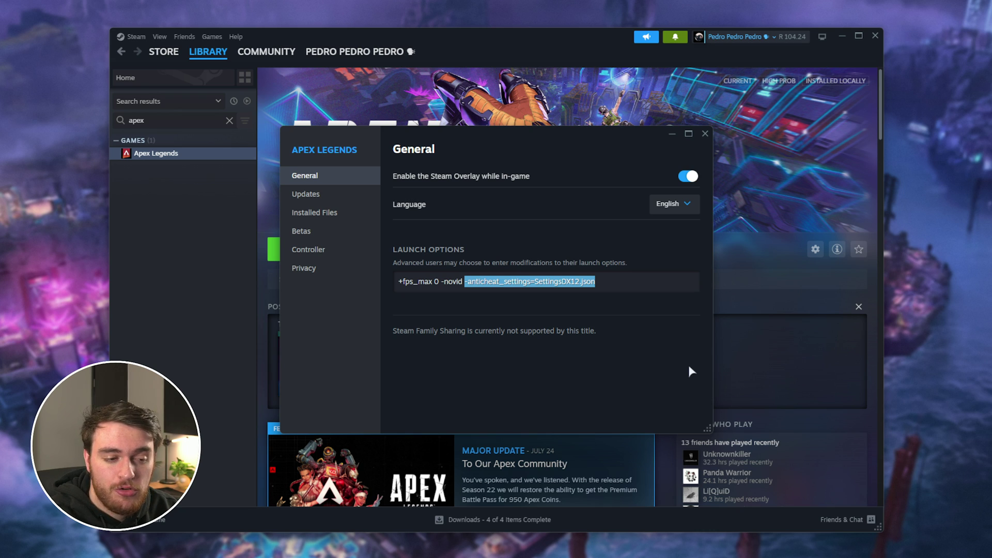
{"action": "left_click", "coordinate": [642, 281]}
{"action": "left_click_drag", "start_coordinate": [642, 281], "coordinate": [463, 282]}
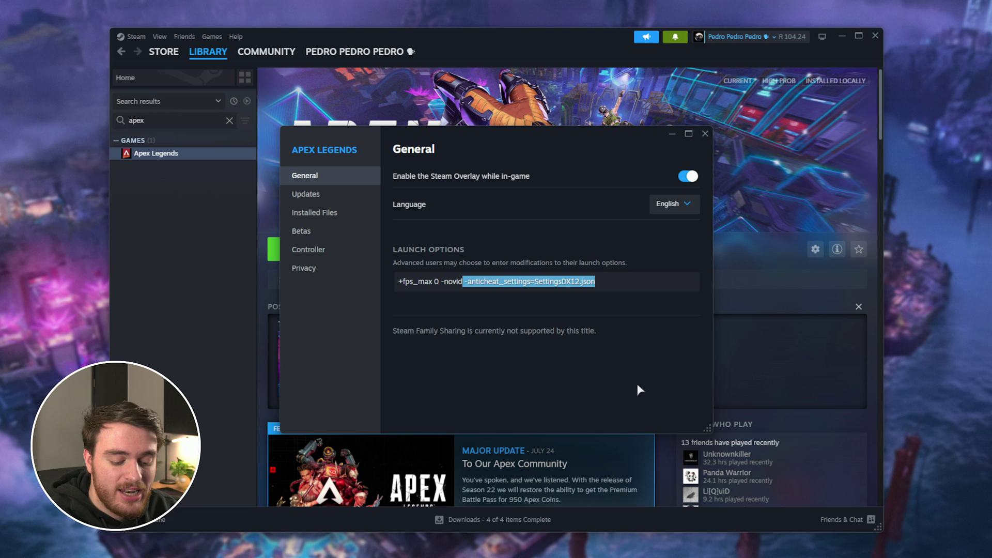
{"action": "key", "text": "BackSpace"}
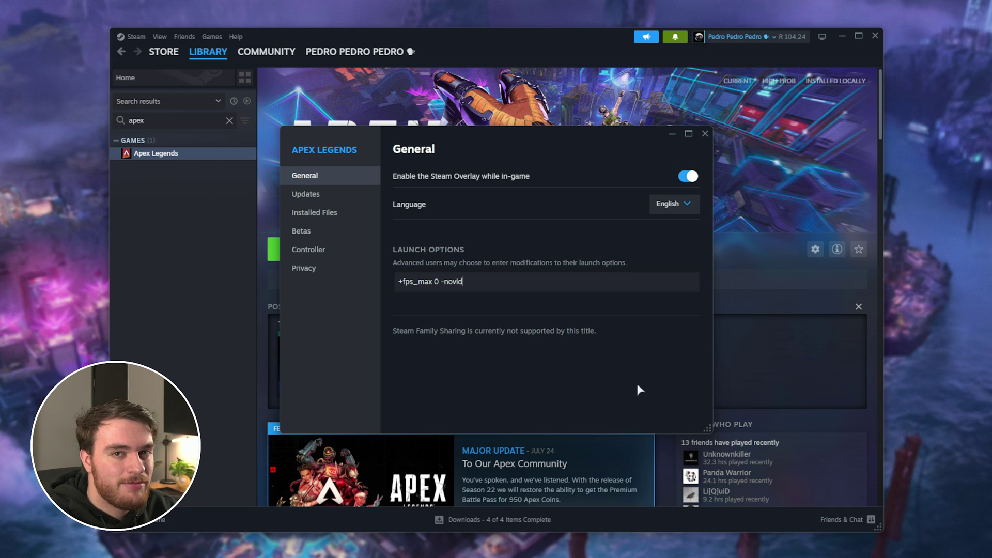
{"action": "key", "text": "ctrl+z"}
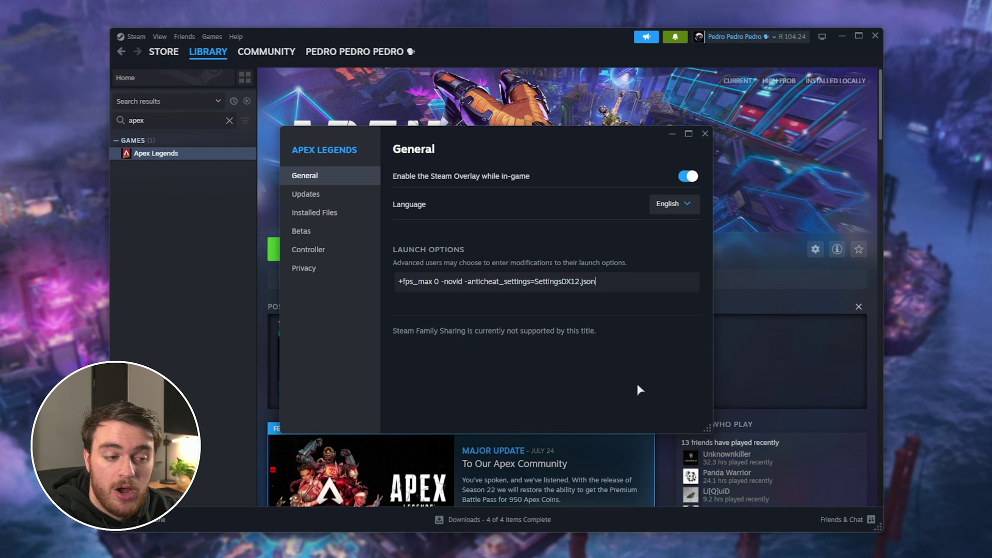
{"action": "key", "text": "BackSpace"}
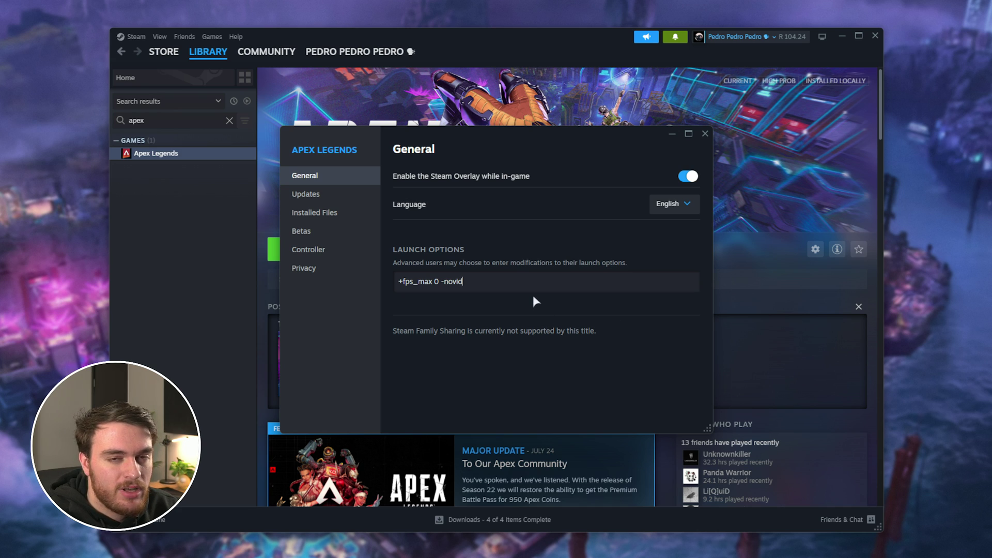
Step: Append +cl_locale_is_softened 1 after -novid in the Apex Legends launch options
{"action": "type", "text": "+cl_locale_is_softened 1"}
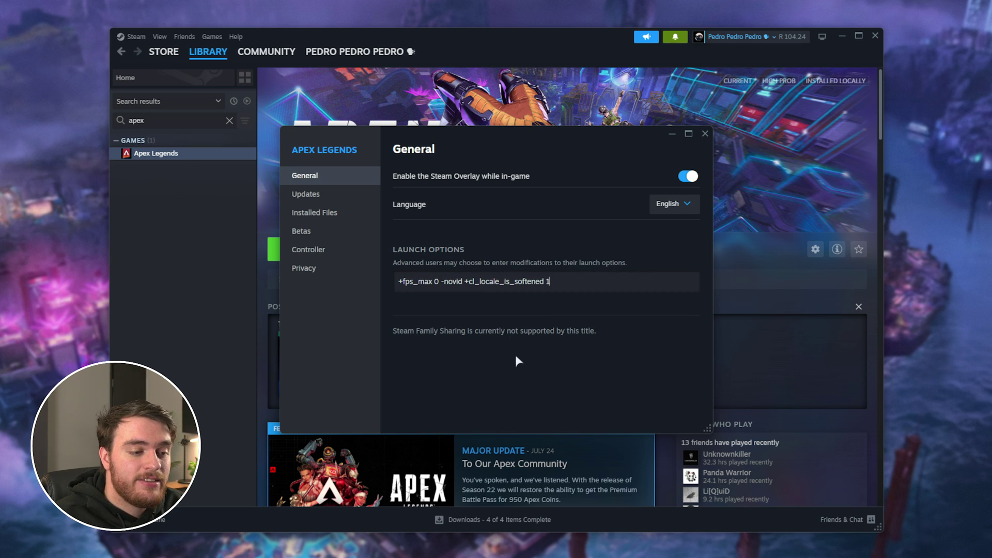
{"action": "left_click_drag", "start_coordinate": [468, 283], "coordinate": [551, 298]}
{"action": "left_click", "coordinate": [589, 284]}
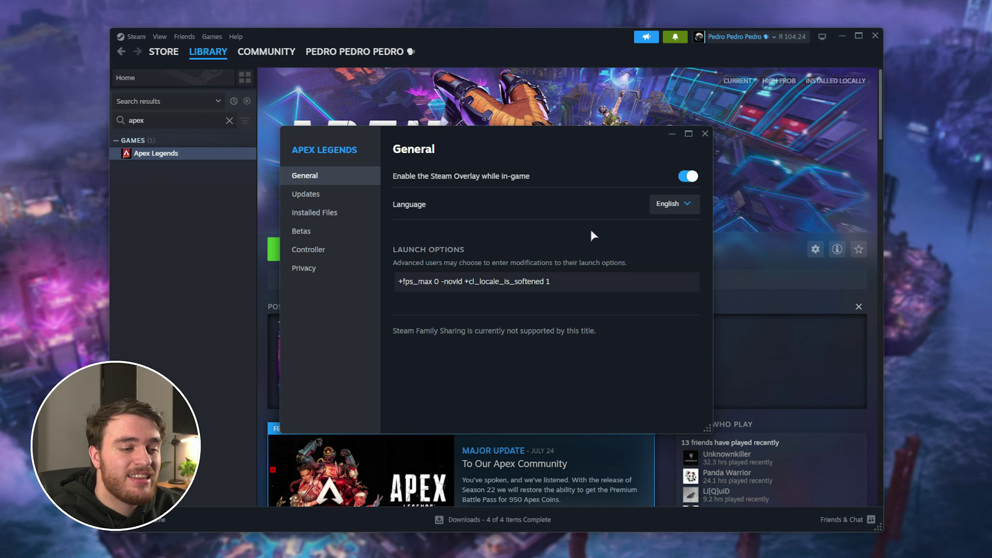
{"action": "left_click_drag", "start_coordinate": [550, 283], "coordinate": [464, 292]}
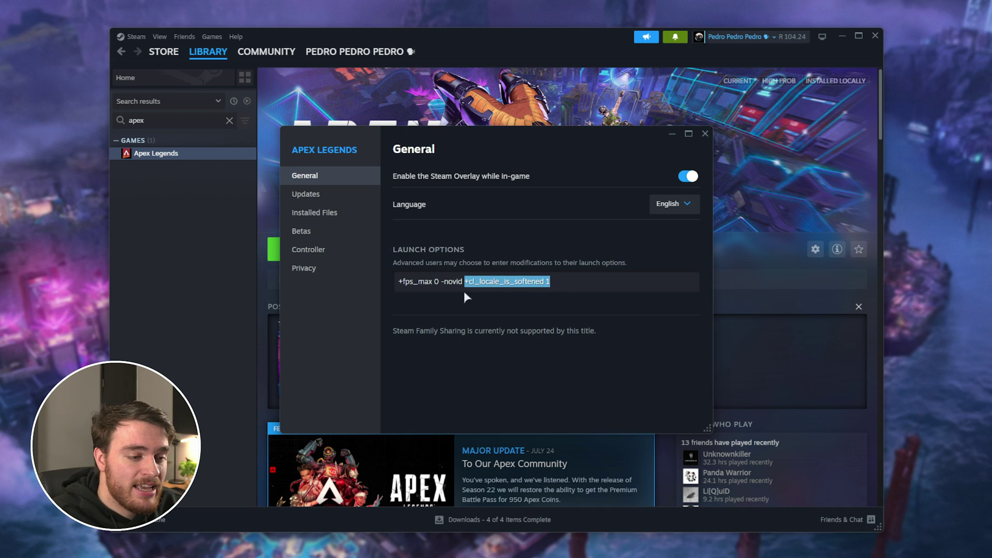
{"action": "double_click", "coordinate": [496, 283]}
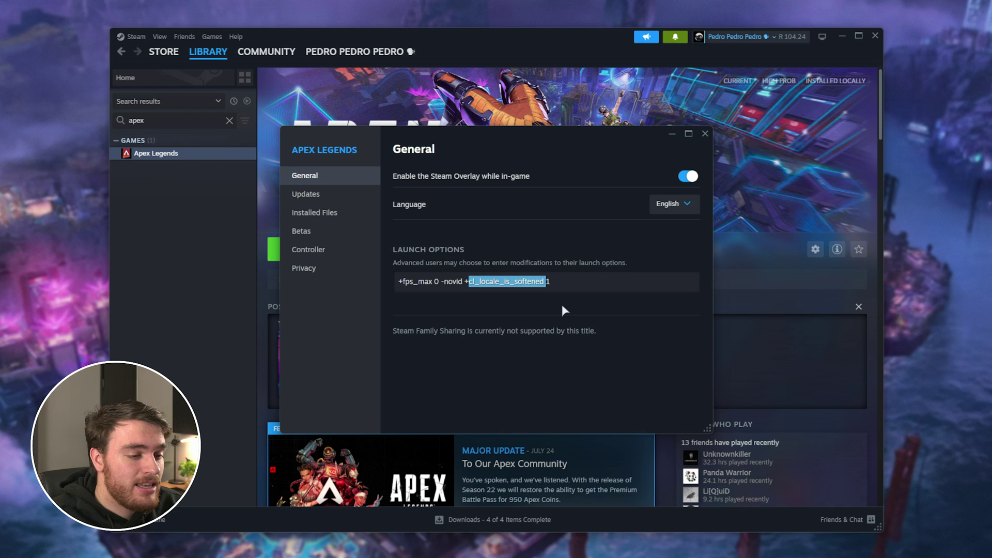
{"action": "left_click", "coordinate": [565, 282]}
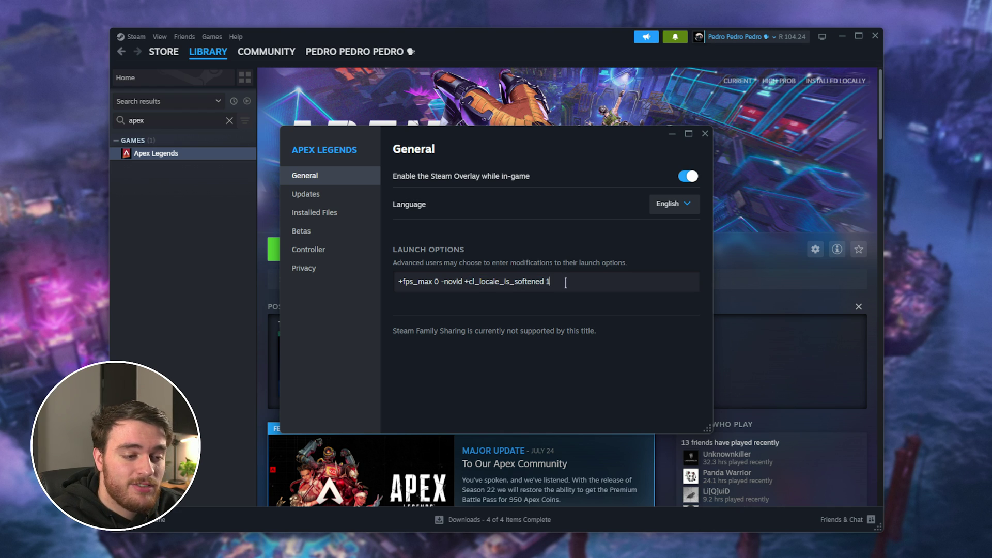
{"action": "left_click_drag", "start_coordinate": [567, 285], "coordinate": [463, 291]}
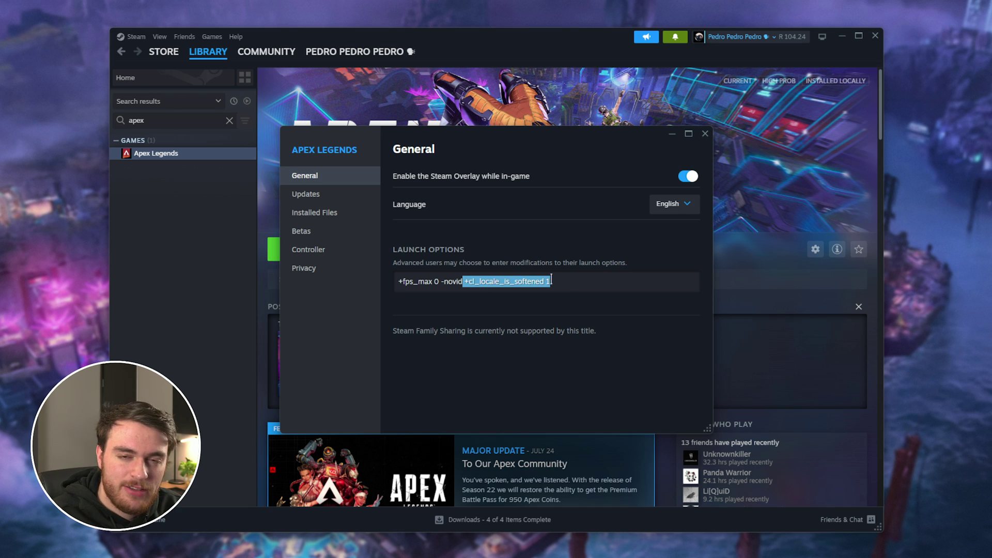
{"action": "left_click", "coordinate": [550, 279]}
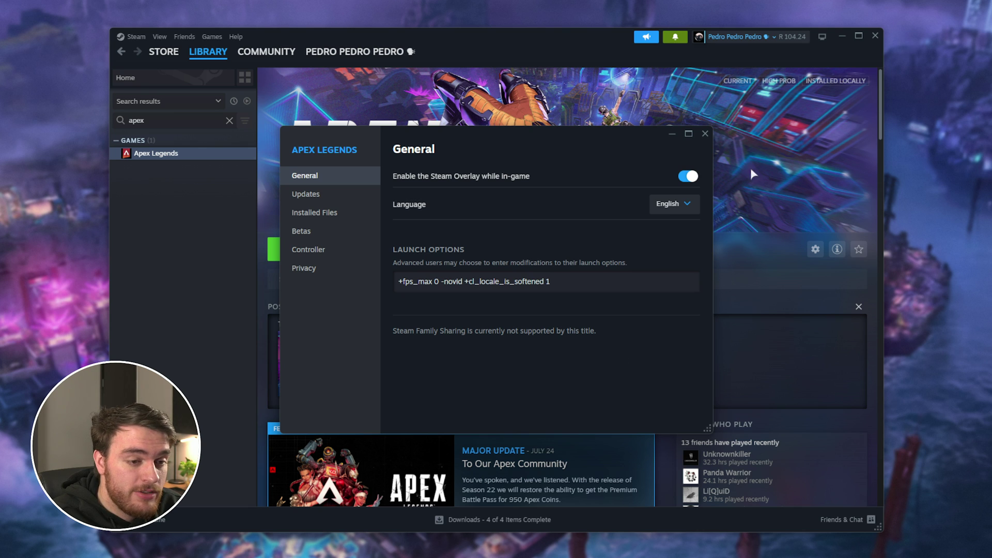
Step: Close the Apex Legends properties in Steam and launch the game
{"action": "left_click", "coordinate": [705, 133]}
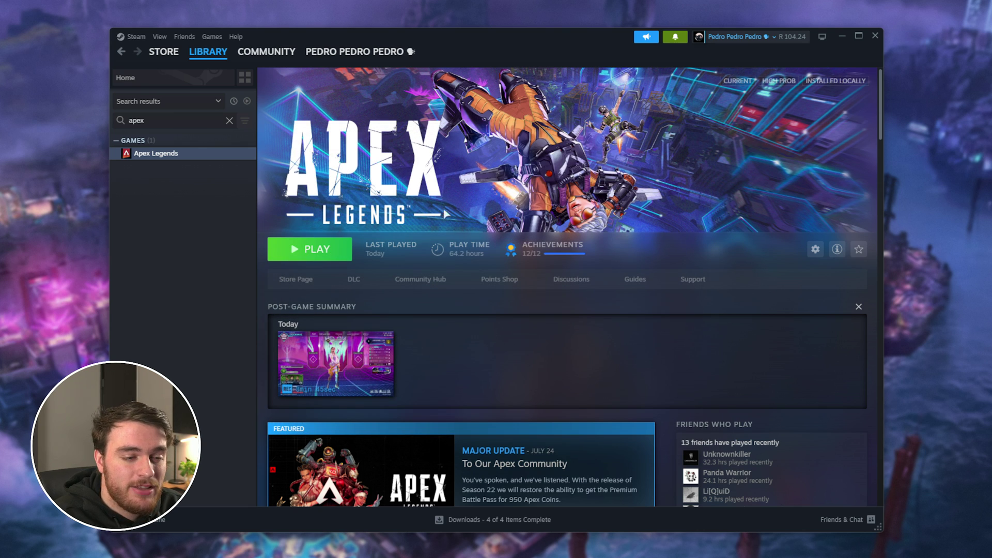
{"action": "left_click", "coordinate": [339, 257]}
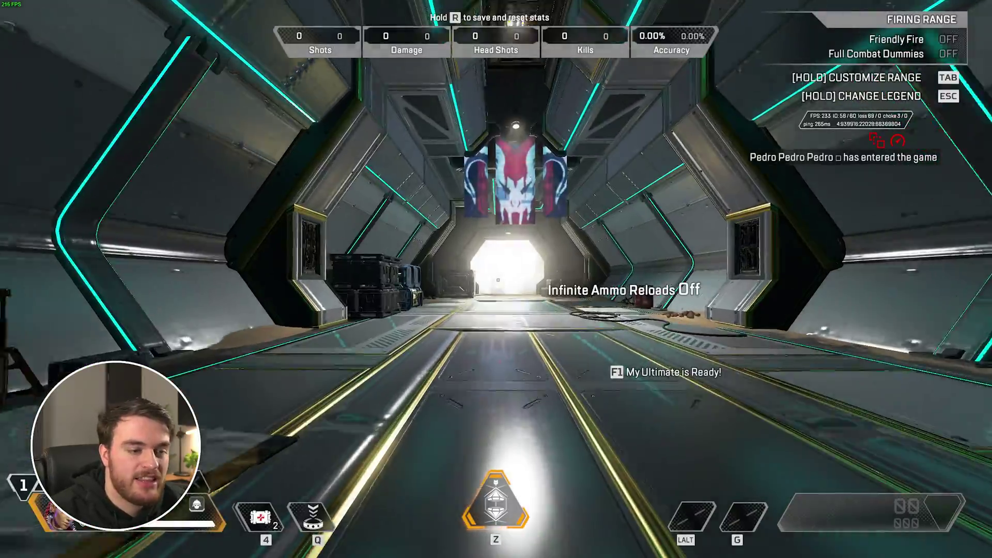
Step: Run through the Firing Range entrance tunnel to the weapon racks and check the frame rate along the way
{"action": "key", "text": "w"}
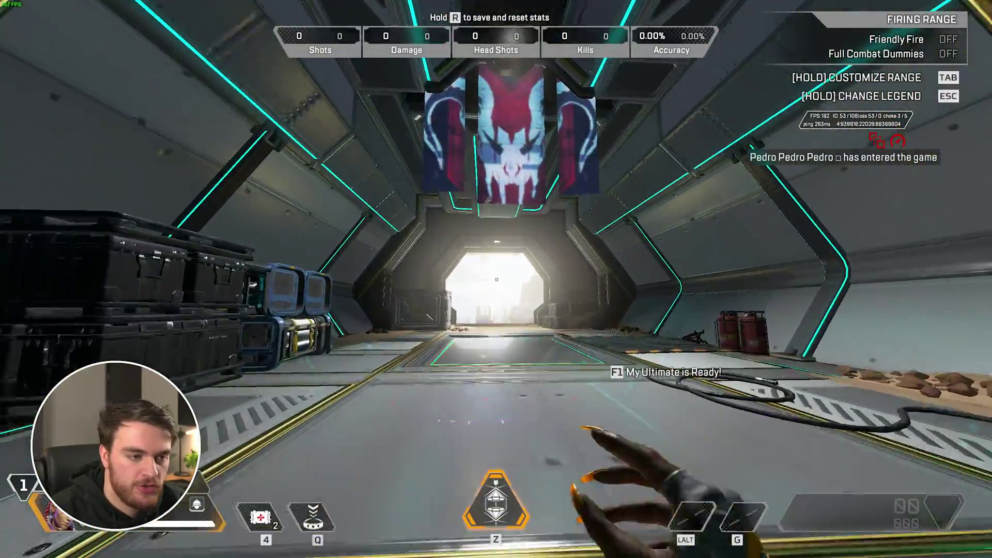
{"action": "key", "text": "w"}
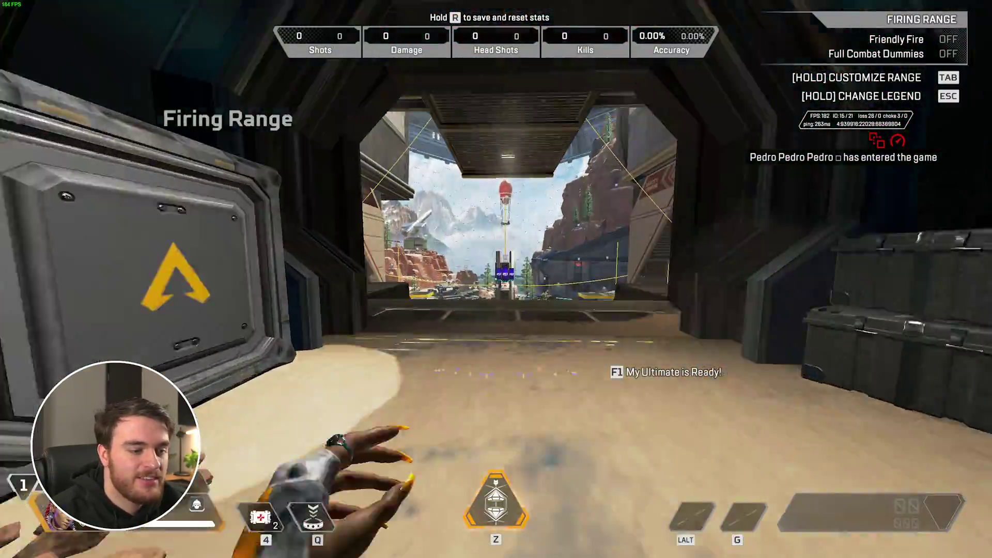
{"action": "key", "text": "w"}
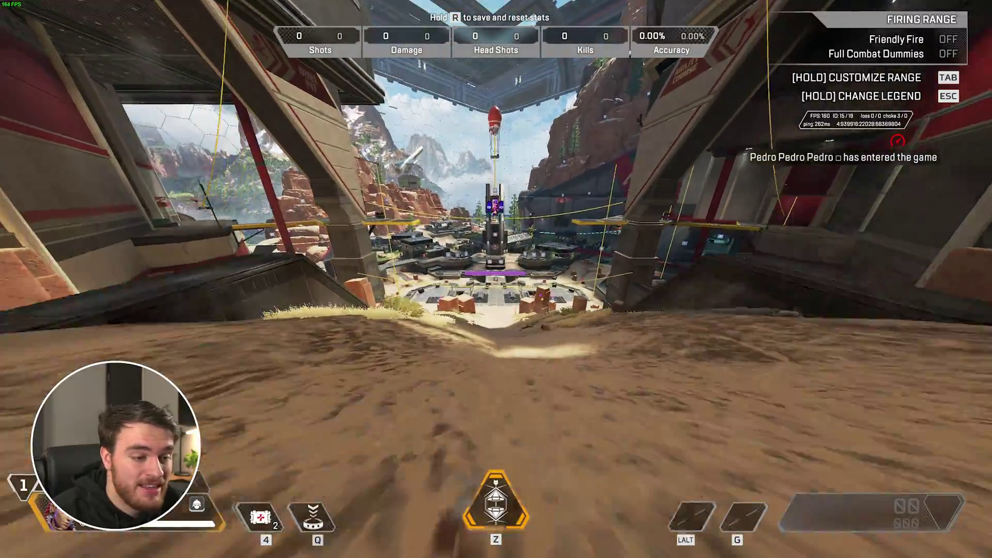
{"action": "key", "text": "w"}
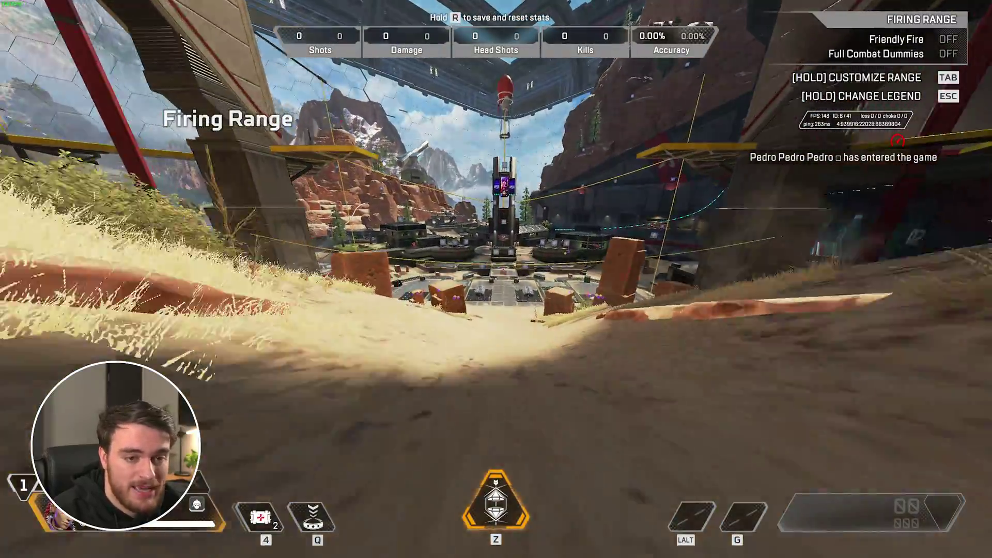
{"action": "key", "text": "w"}
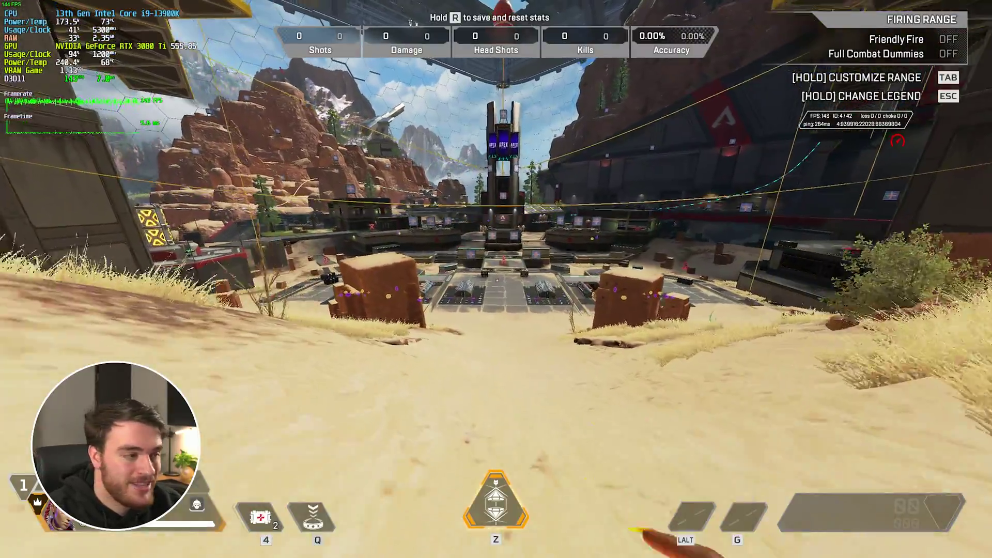
{"action": "key", "text": "w"}
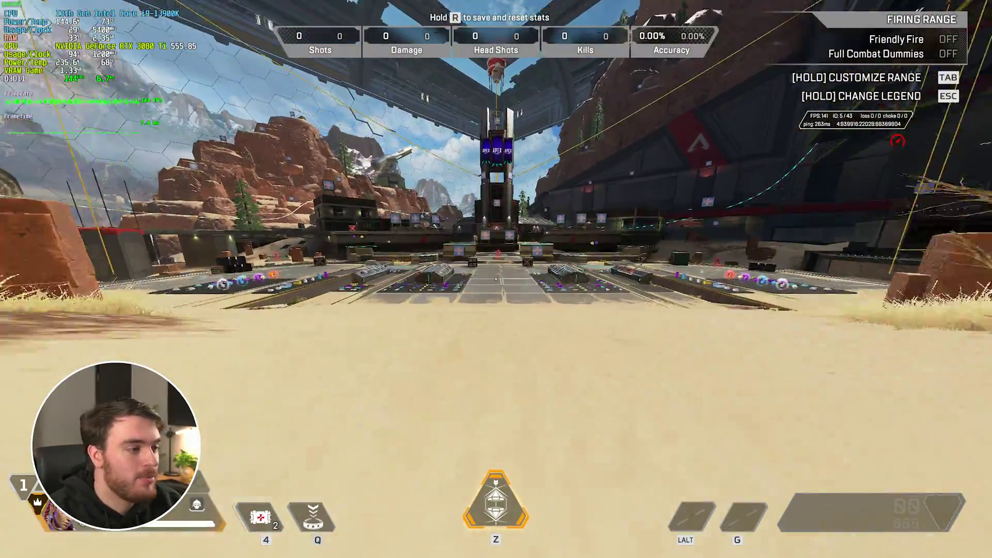
{"action": "key", "text": "w"}
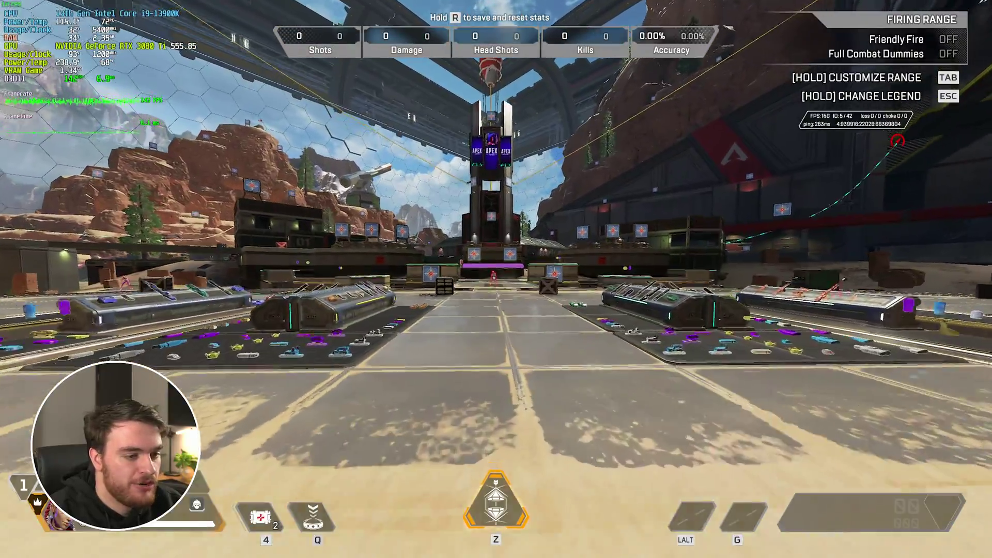
{"action": "key", "text": "w"}
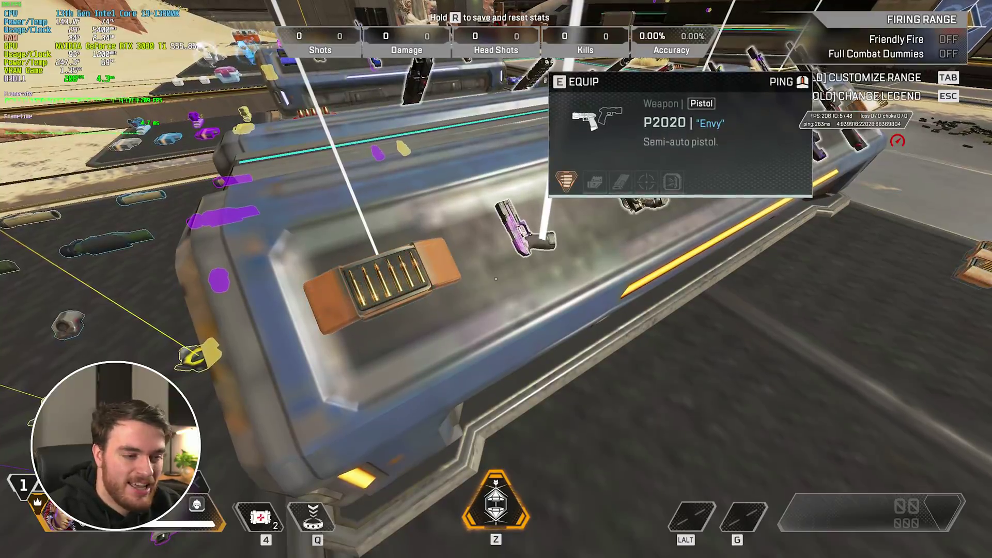
Step: Examine texture quality and the performance overlay while moving around the weapon racks and attachments in the Firing Range
{"action": "key", "text": "s"}
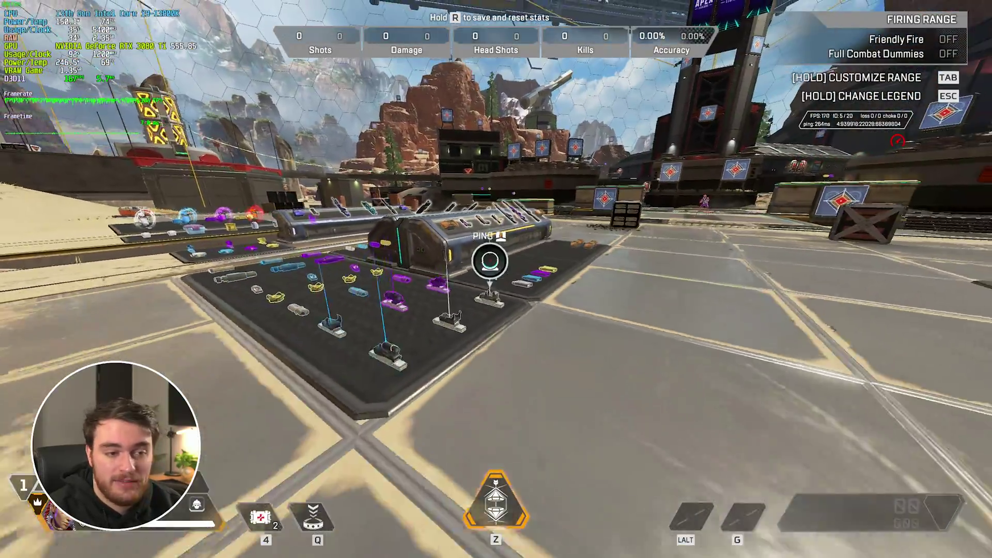
{"action": "middle_click", "coordinate": [490, 261]}
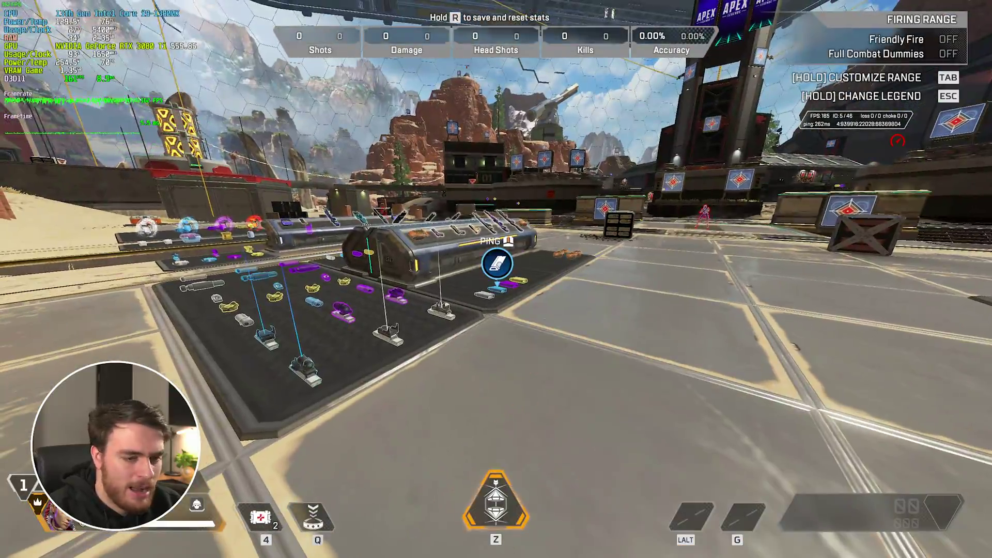
{"action": "key", "text": "w"}
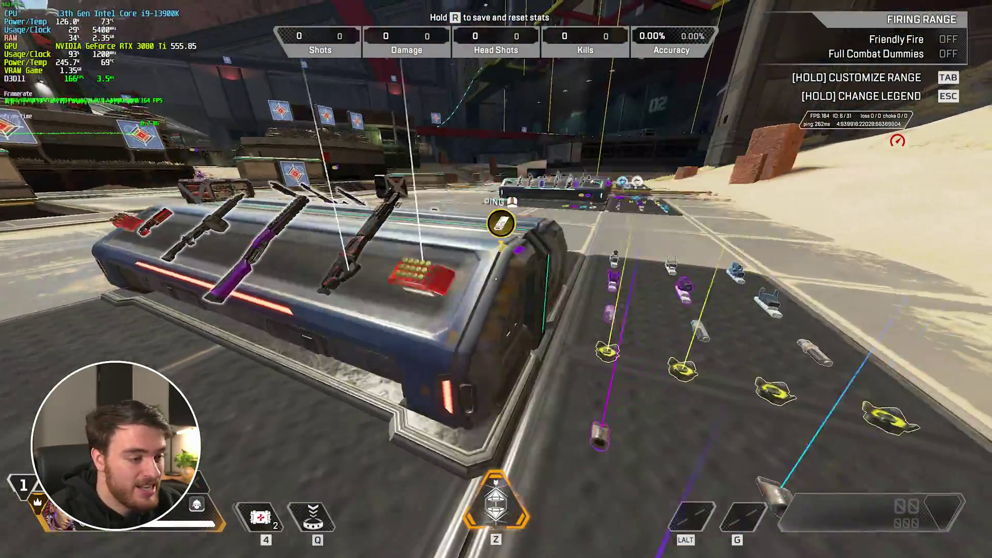
{"action": "key", "text": "w"}
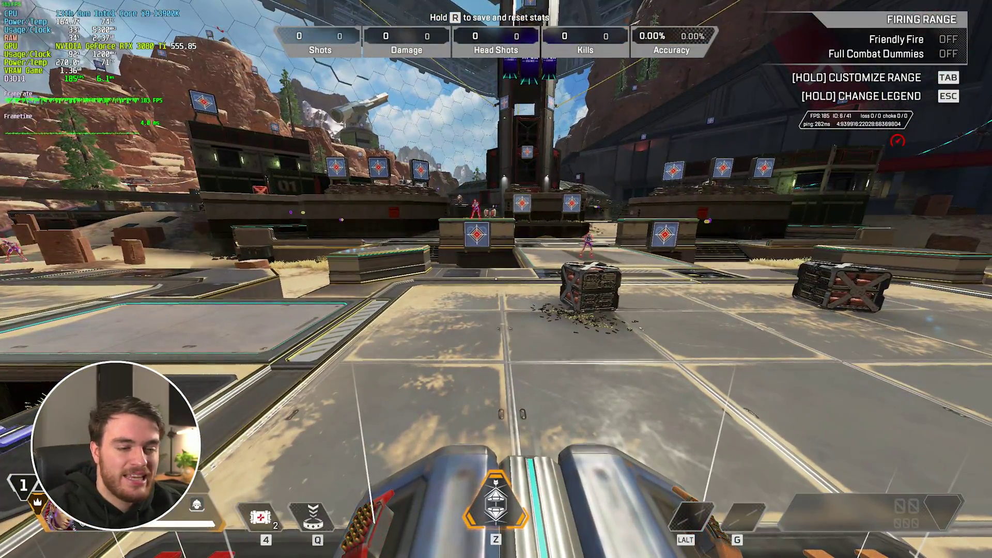
{"action": "key", "text": "s"}
{"action": "key", "text": "s"}
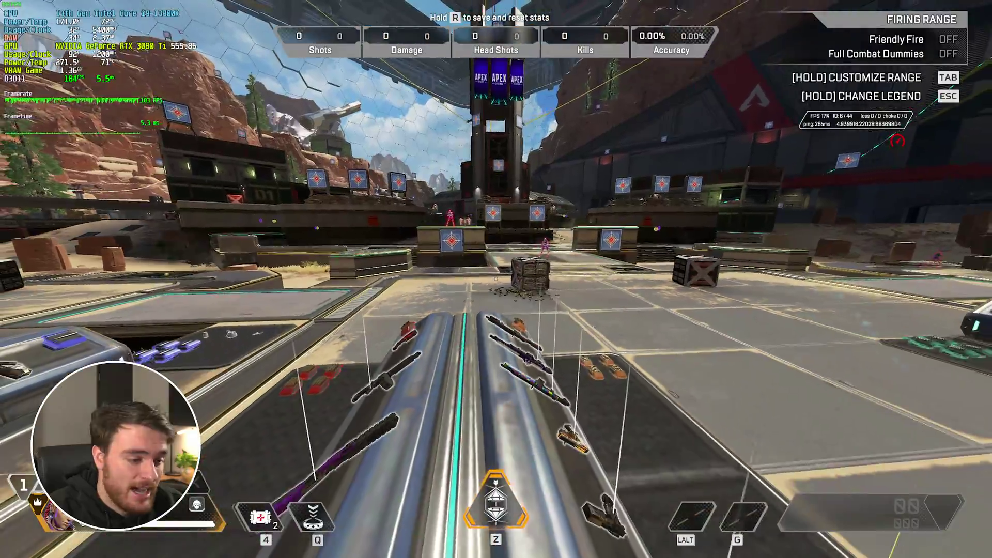
{"action": "key", "text": "w"}
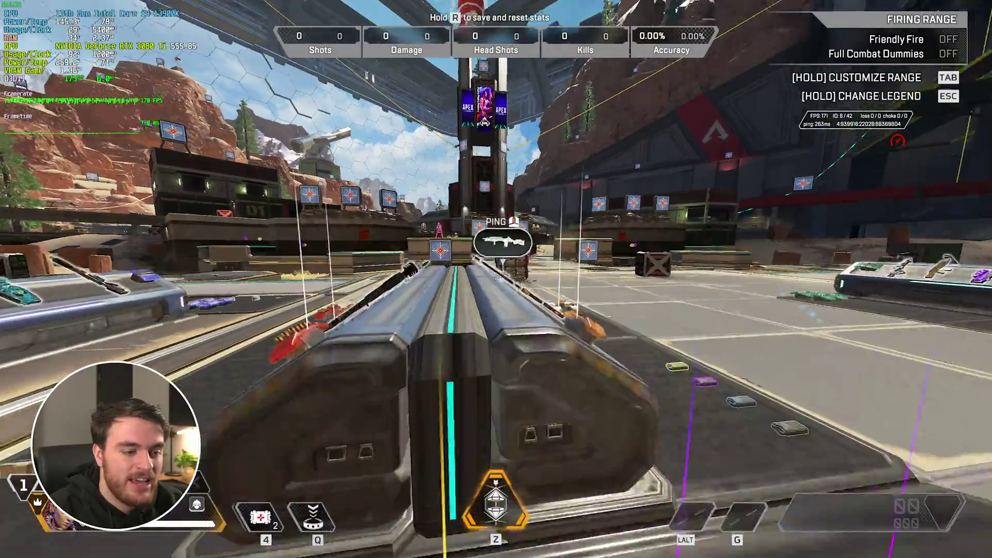
{"action": "key", "text": "w"}
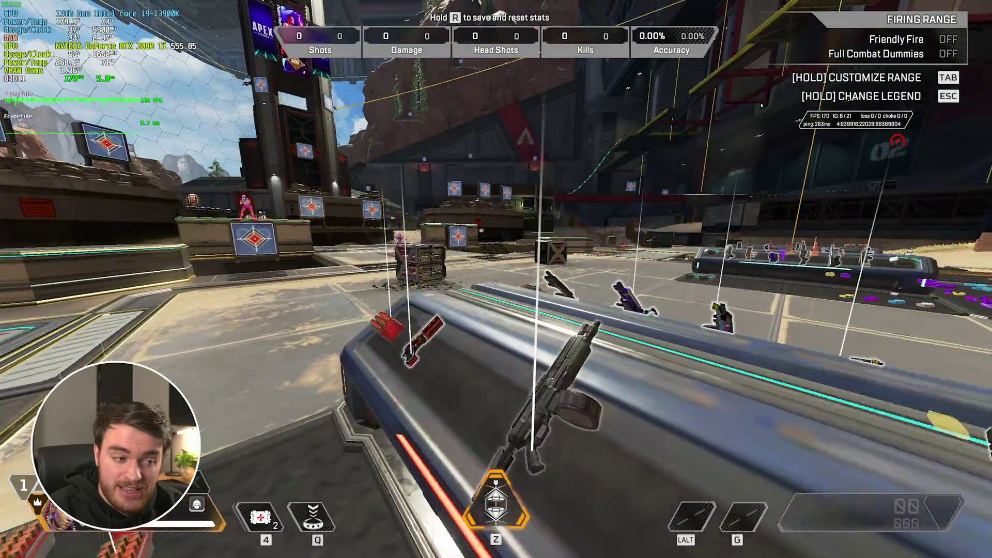
{"action": "key", "text": "d"}
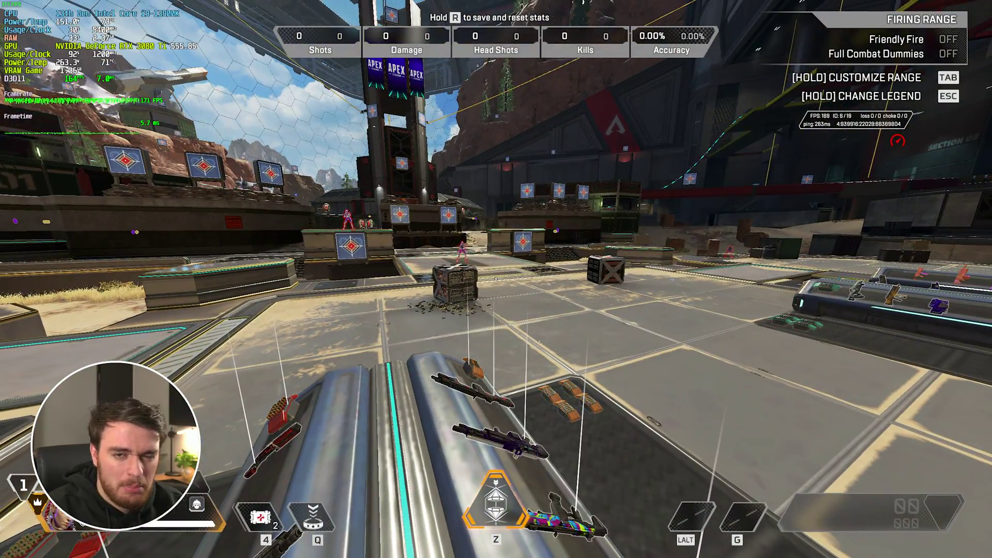
Step: Open the in-game video settings and raise Texture Filtering to Anisotropic 16X
{"action": "key", "text": "Escape"}
{"action": "left_click", "coordinate": [491, 275]}
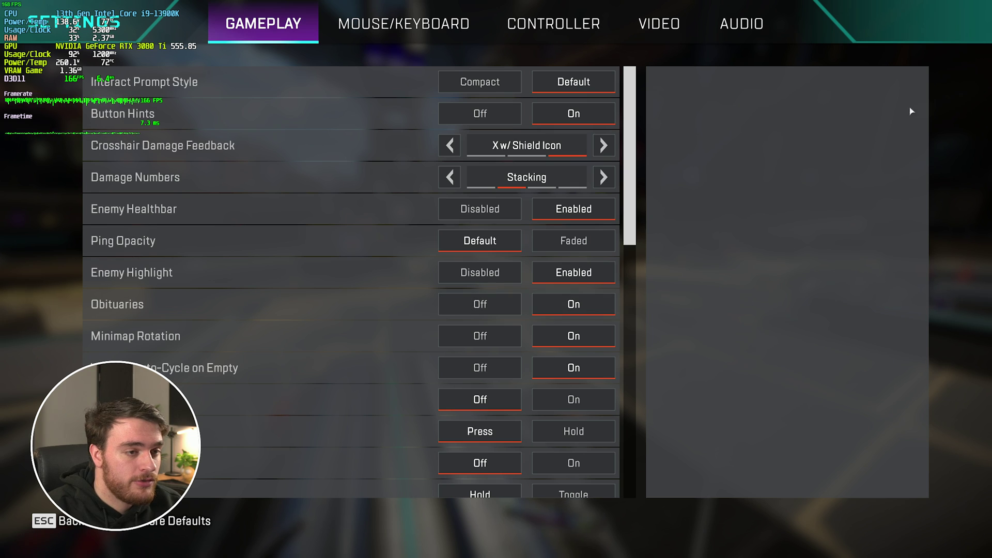
{"action": "left_click", "coordinate": [642, 34]}
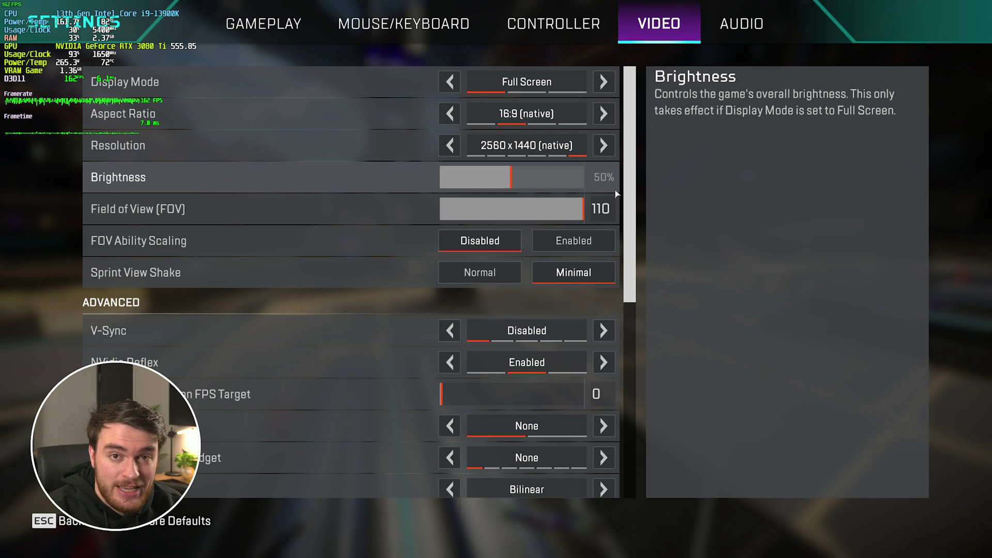
{"action": "scroll", "coordinate": [617, 193], "scroll_direction": "down", "scroll_amount": 5}
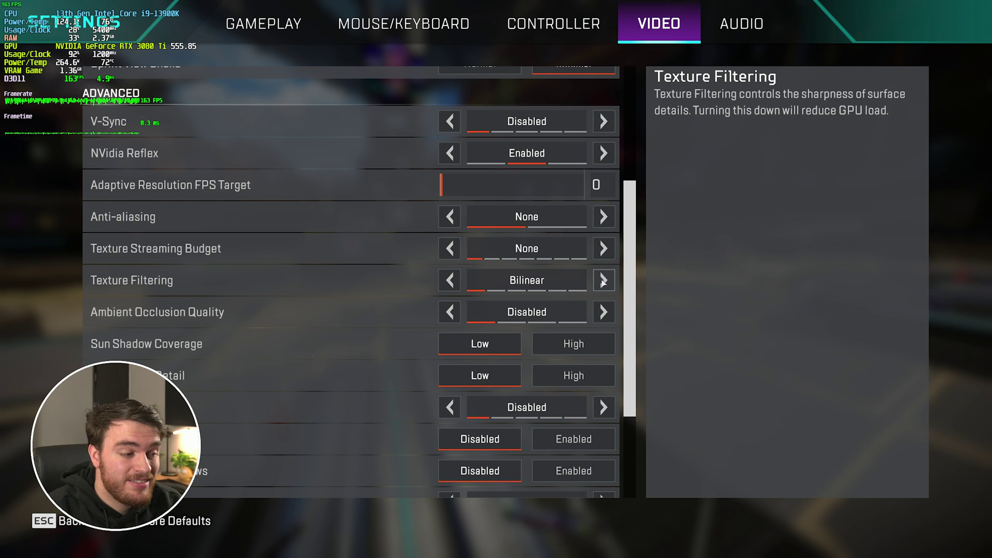
{"action": "left_click", "coordinate": [603, 280]}
{"action": "left_click", "coordinate": [603, 279]}
{"action": "left_click", "coordinate": [603, 280]}
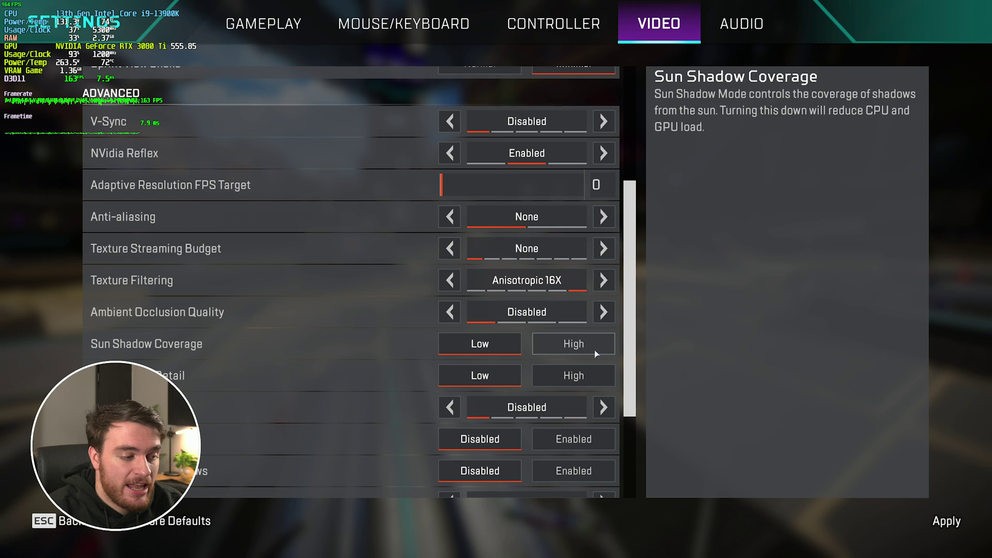
Step: Set Spot Shadow Detail to Low and Sun Shadow Coverage to High
{"action": "left_click", "coordinate": [603, 407]}
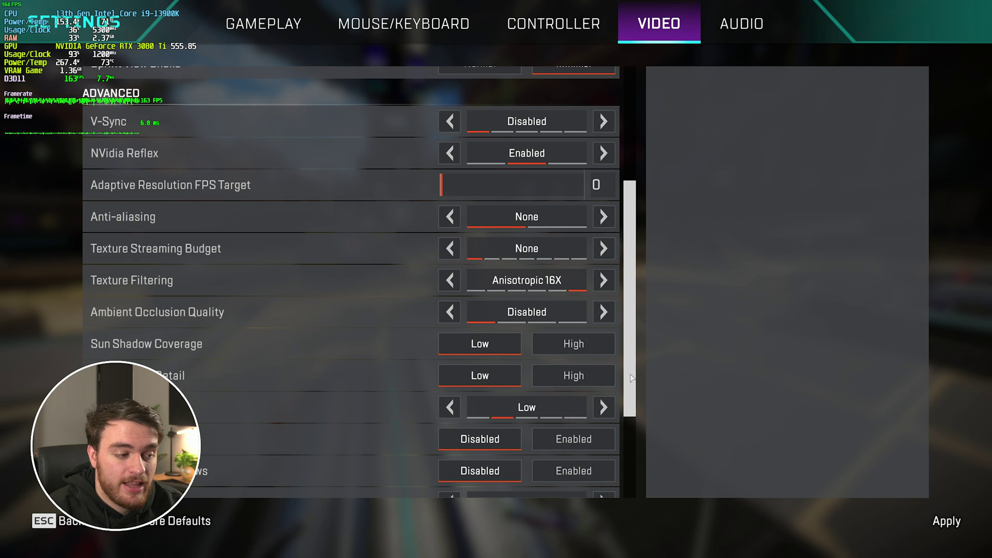
{"action": "left_click", "coordinate": [595, 348]}
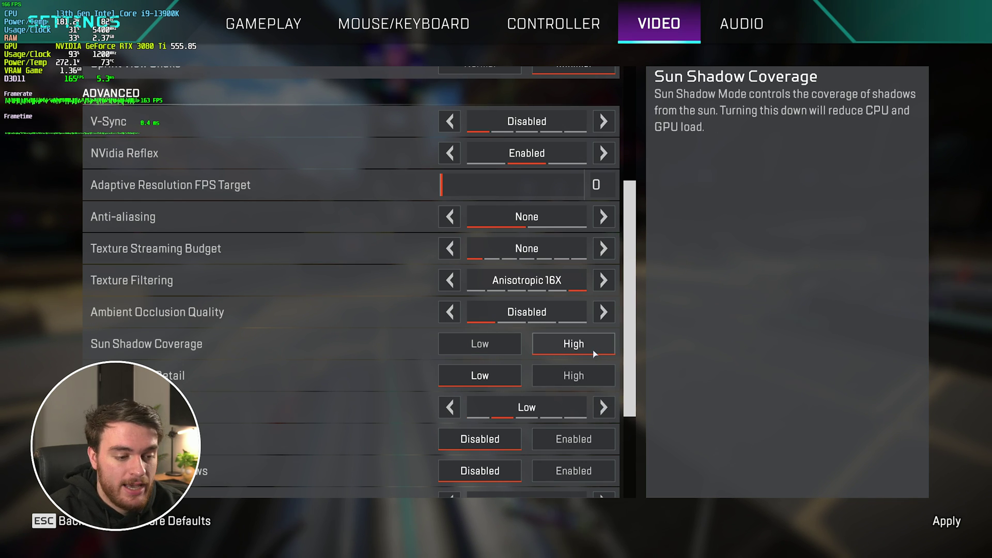
Step: Set Model Detail to High, and switch Map Detail to Low and back to High
{"action": "scroll", "coordinate": [594, 352], "scroll_direction": "down", "scroll_amount": 5}
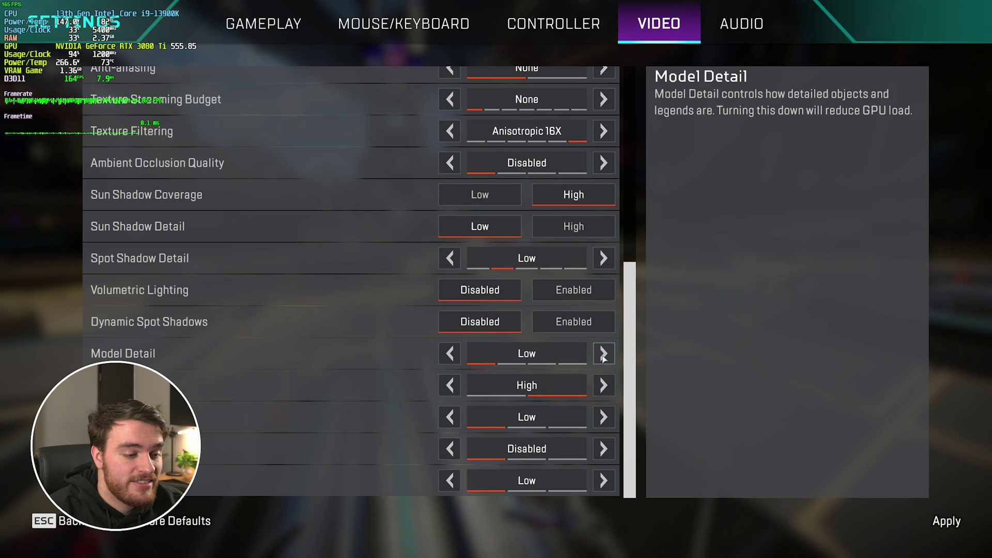
{"action": "left_click", "coordinate": [603, 353]}
{"action": "left_click", "coordinate": [603, 354]}
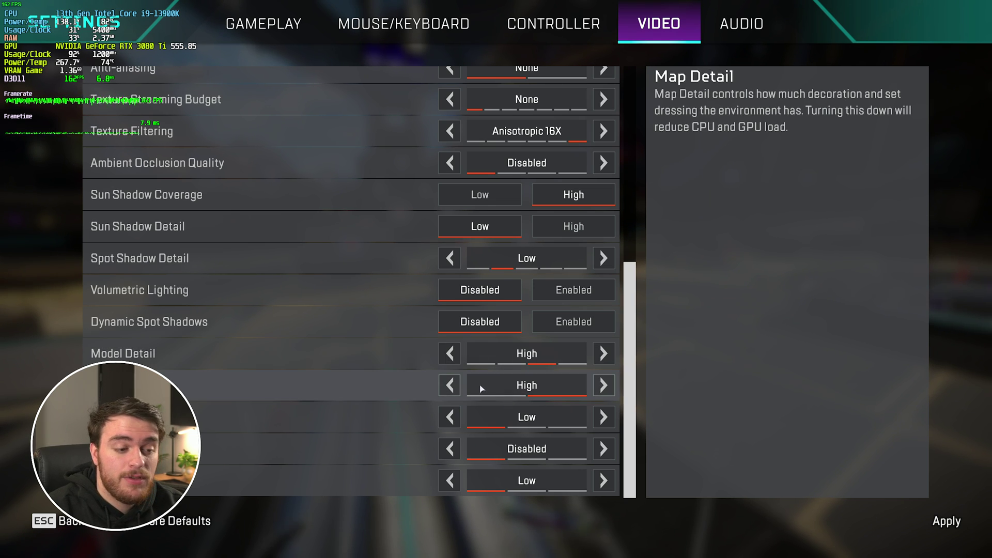
{"action": "left_click", "coordinate": [452, 386]}
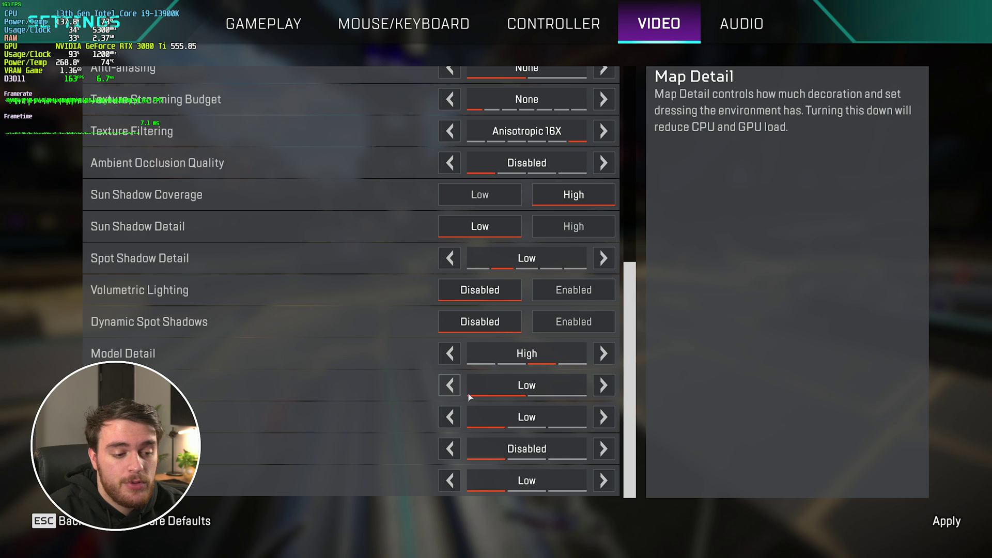
{"action": "left_click", "coordinate": [603, 386]}
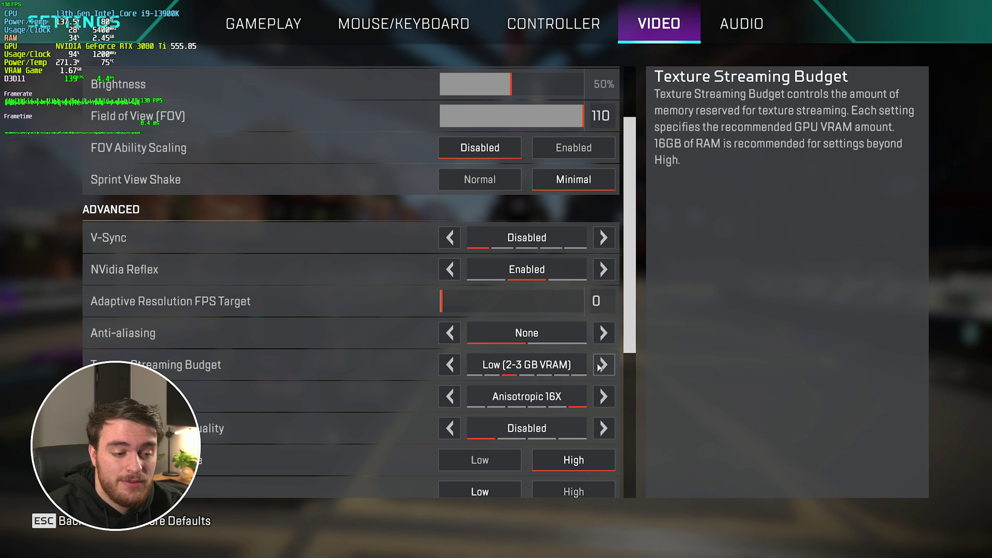
Step: Try the Texture Streaming Budget at Very High (6GB VRAM) and step it down to None
{"action": "left_click", "coordinate": [601, 366]}
{"action": "left_click", "coordinate": [602, 368]}
{"action": "left_click", "coordinate": [602, 368]}
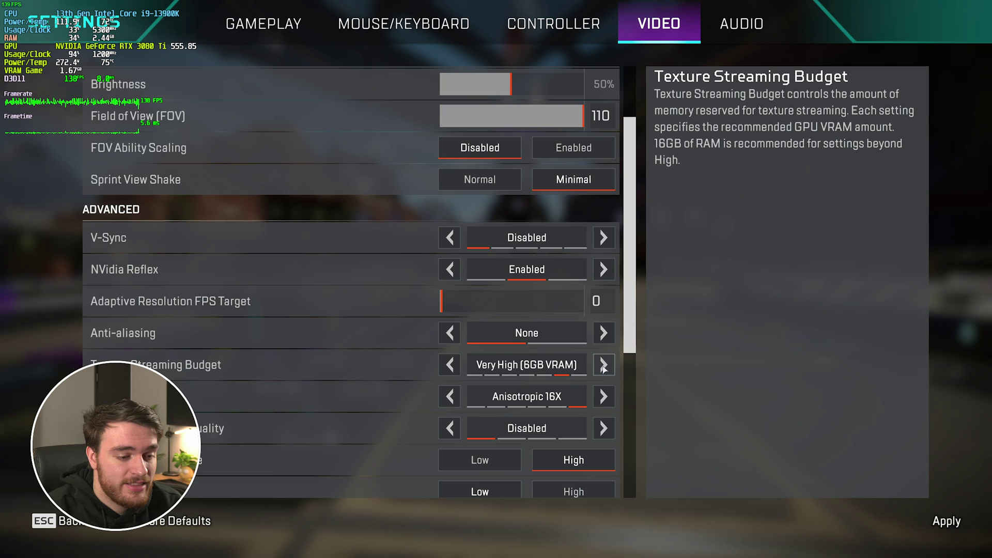
{"action": "left_click", "coordinate": [449, 366]}
{"action": "left_click", "coordinate": [449, 365]}
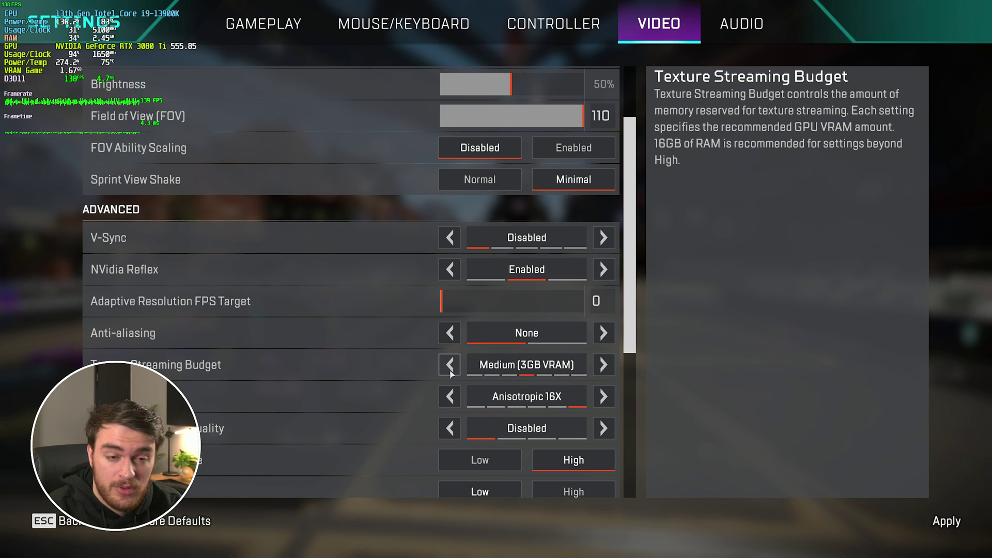
{"action": "left_click", "coordinate": [449, 365]}
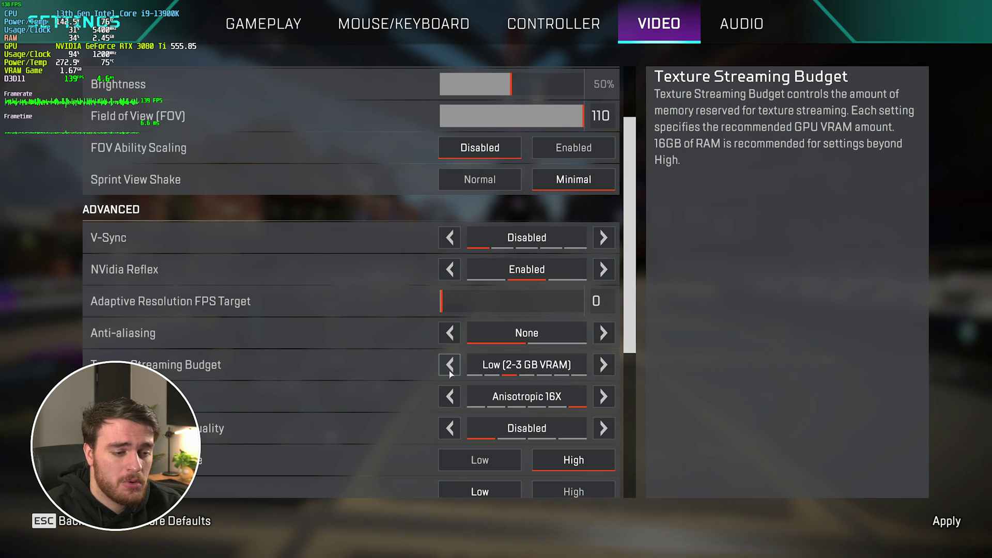
{"action": "left_click", "coordinate": [468, 365]}
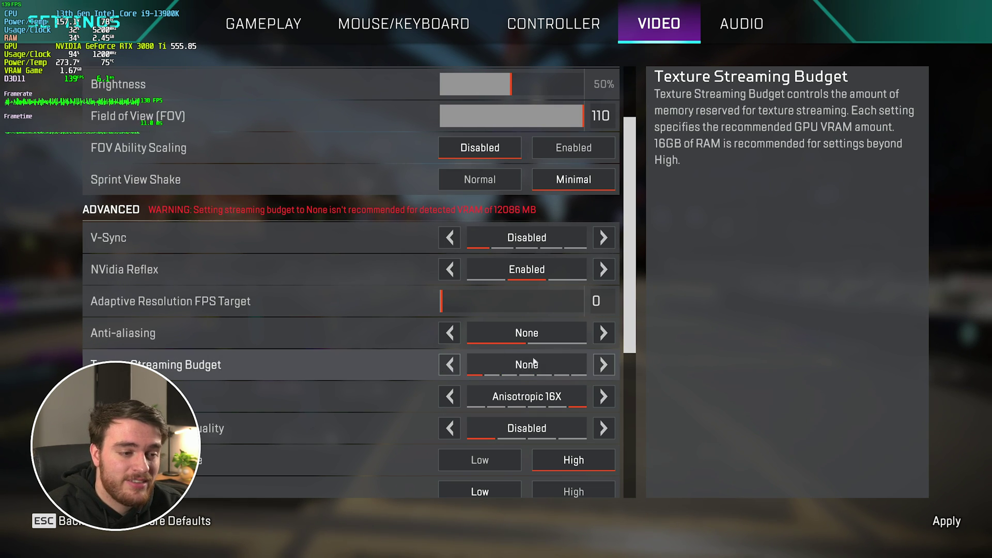
Step: Apply a Texture Streaming Budget of Low (2-3 GB VRAM) and inspect the textures at the Firing Range weapon racks
{"action": "left_click", "coordinate": [602, 365]}
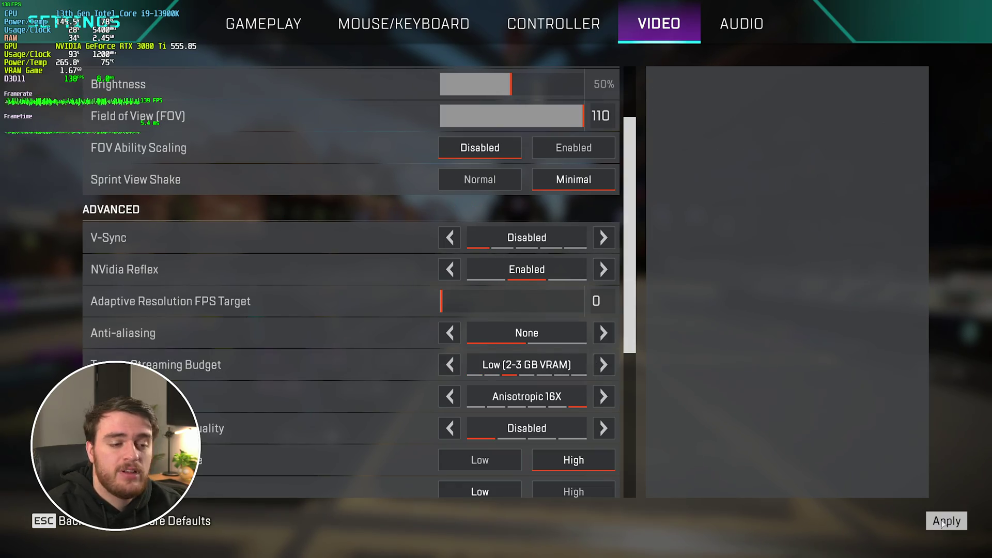
{"action": "left_click", "coordinate": [942, 522]}
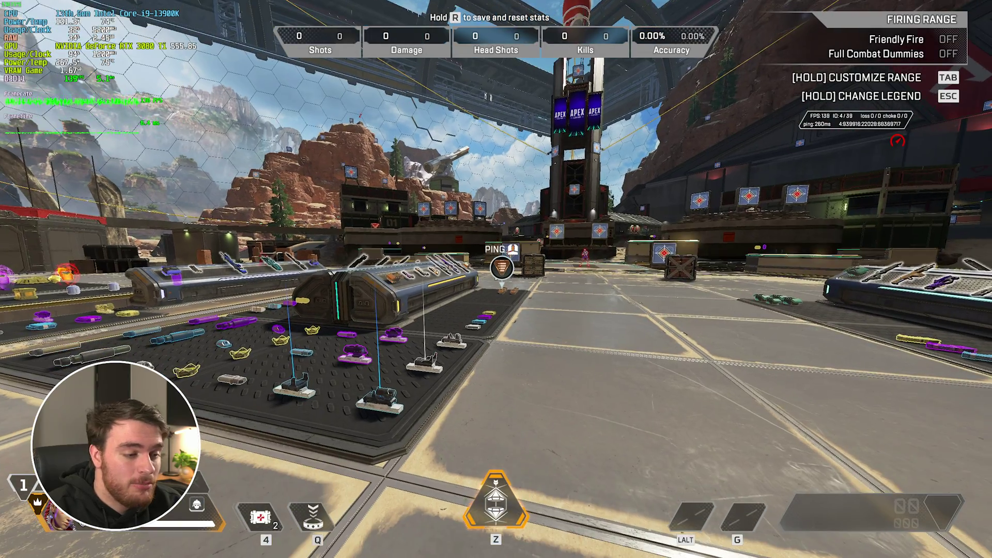
{"action": "key", "text": "w"}
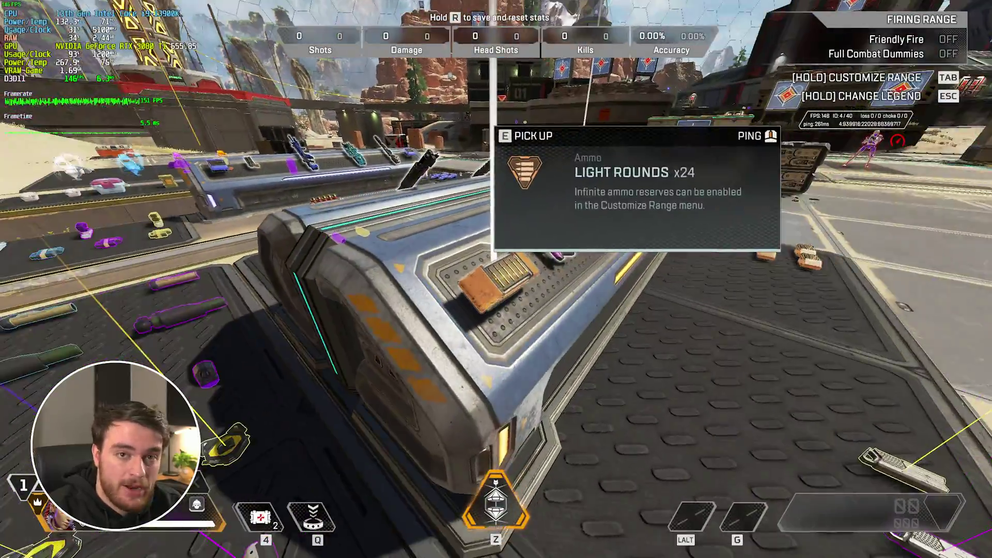
Step: Equip the Peacekeeper from the weapon rack and look over the Firing Range from on top of the rack
{"action": "key", "text": "s"}
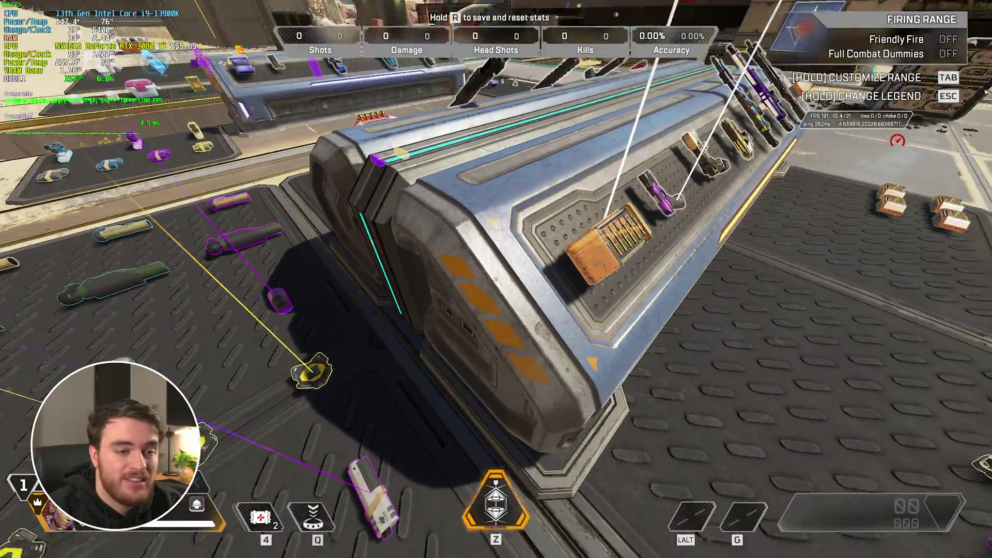
{"action": "key", "text": "e"}
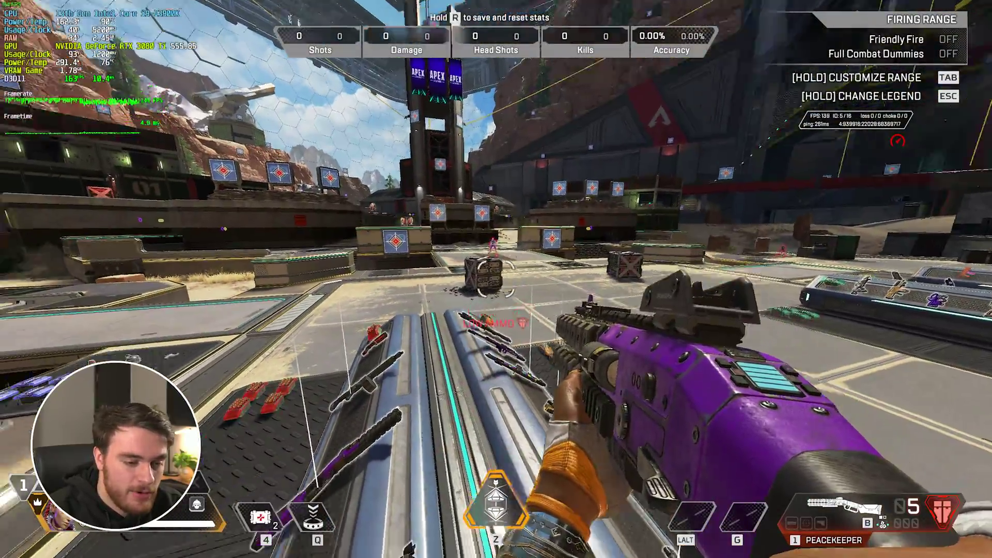
{"action": "middle_click", "coordinate": [495, 279]}
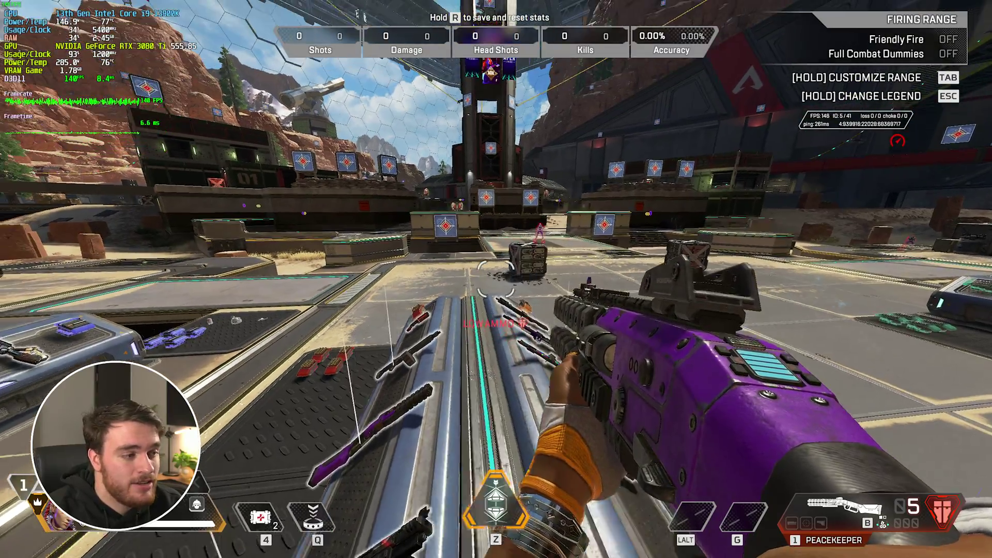
{"action": "key", "text": "a"}
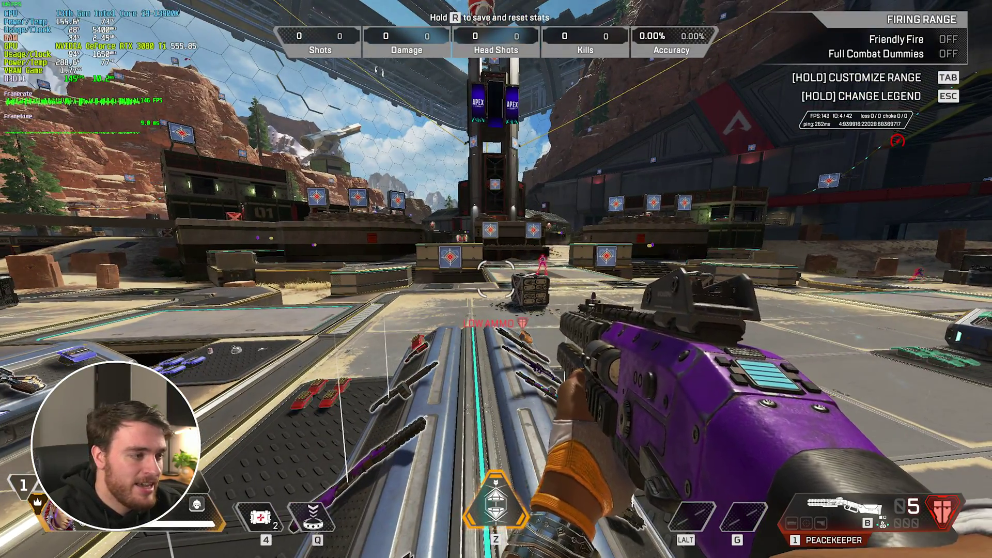
{"action": "key", "text": "d"}
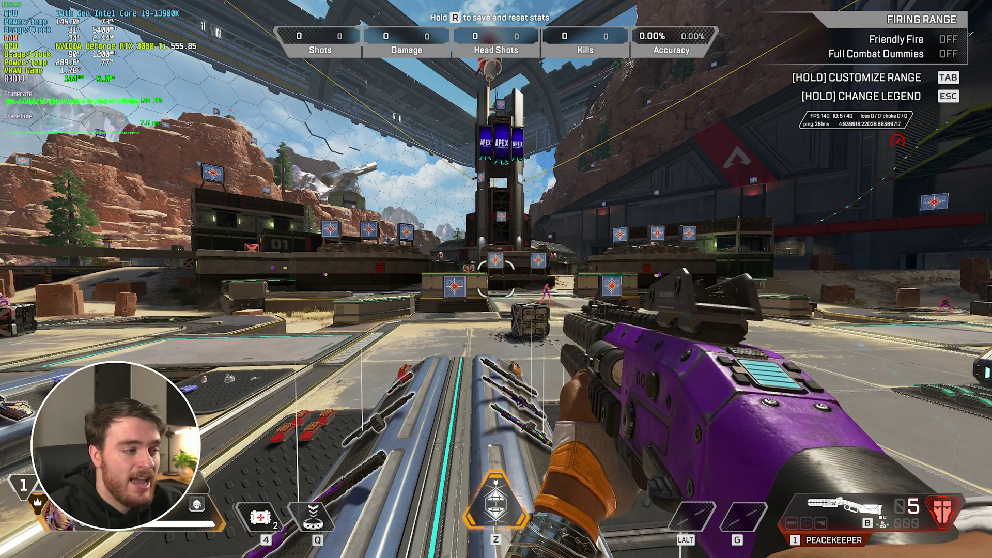
{"action": "key", "text": "s"}
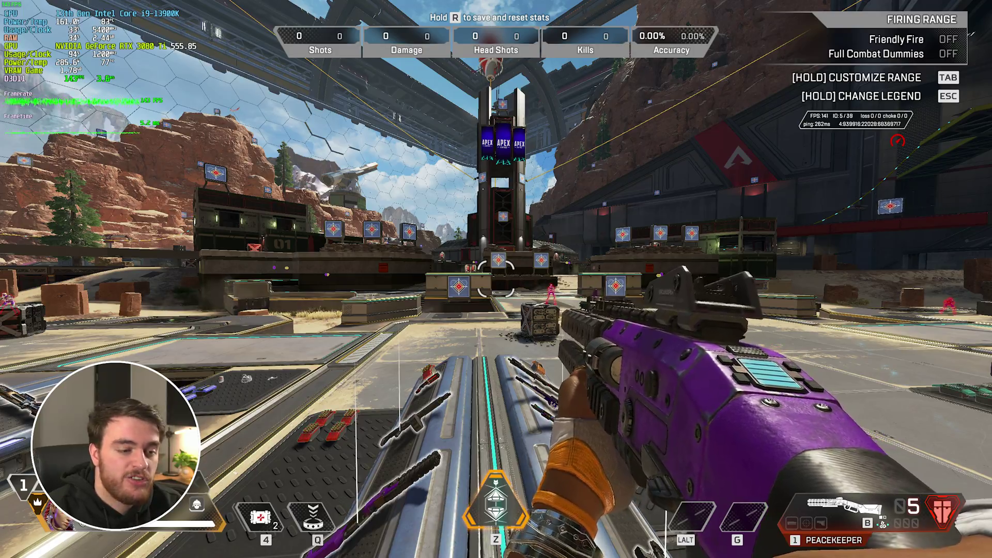
{"action": "key", "text": "s"}
{"action": "key", "text": "w"}
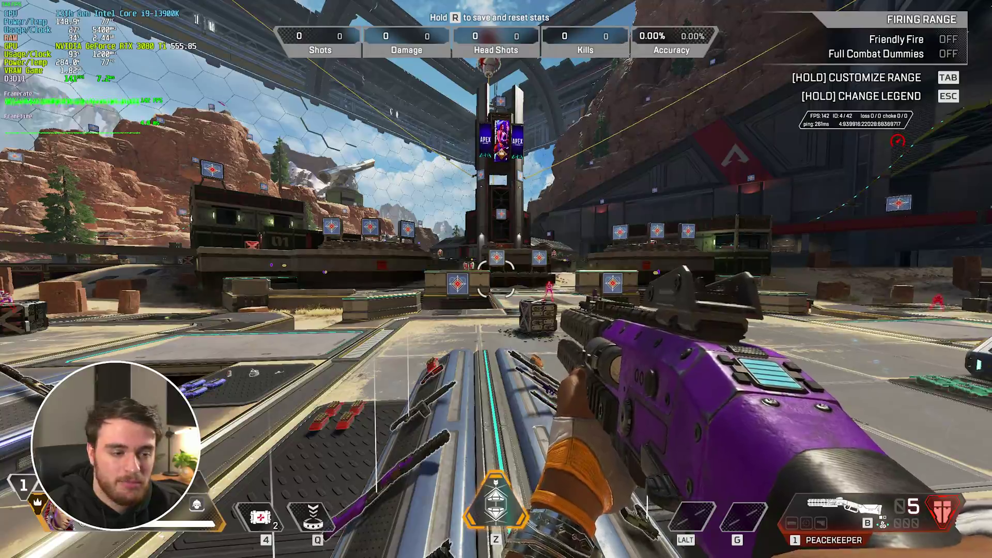
Step: Advance toward the targets and shoot the nearest dummy with the Peacekeeper while aiming down sights
{"action": "key", "text": "w"}
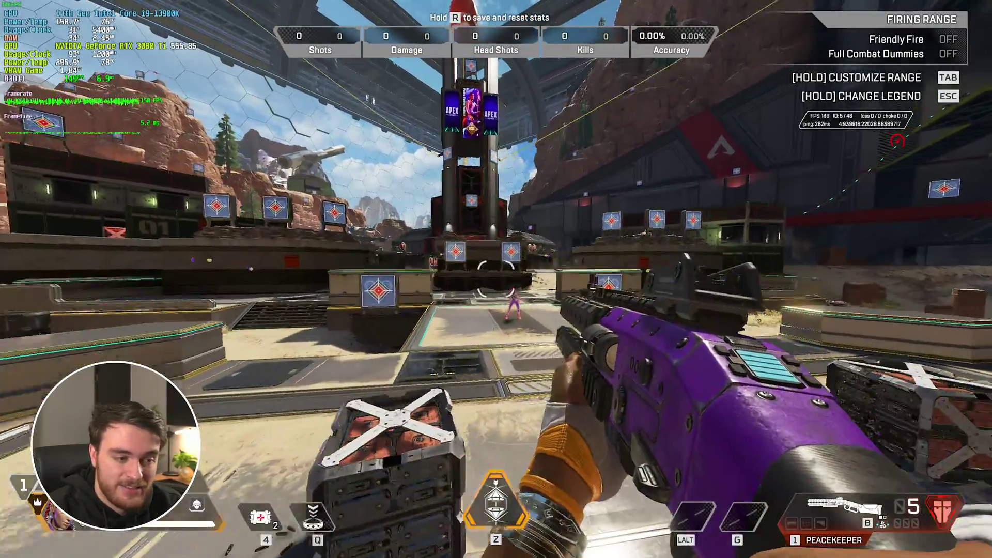
{"action": "right_click", "coordinate": [496, 279]}
{"action": "key", "text": "w"}
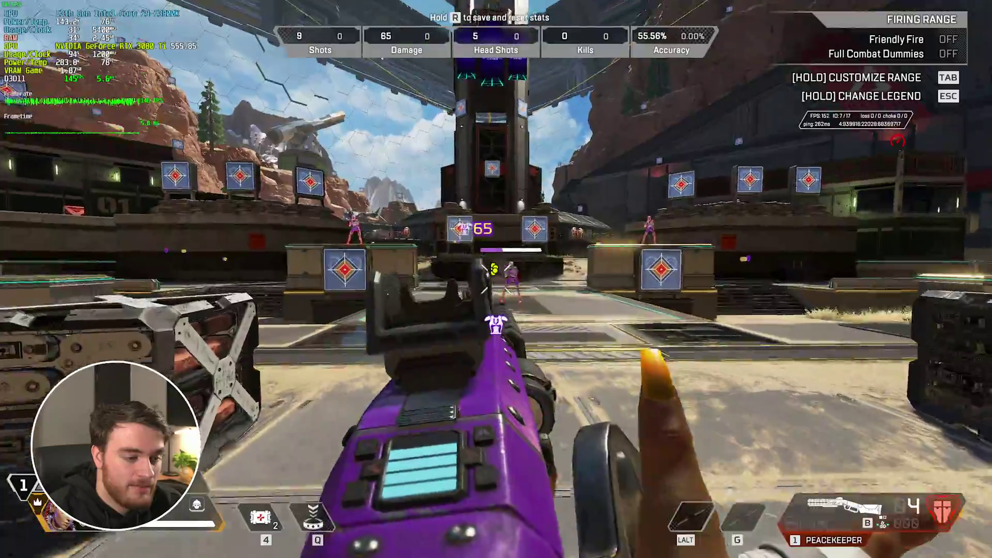
Step: Equip the R-301 from the weapon rack and collect light ammo for it
{"action": "key", "text": "w"}
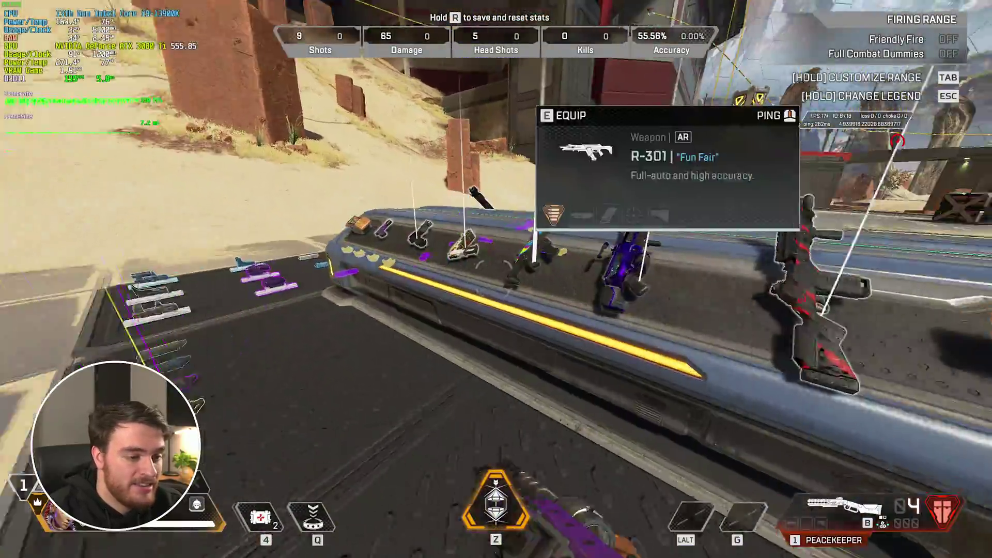
{"action": "key", "text": "e"}
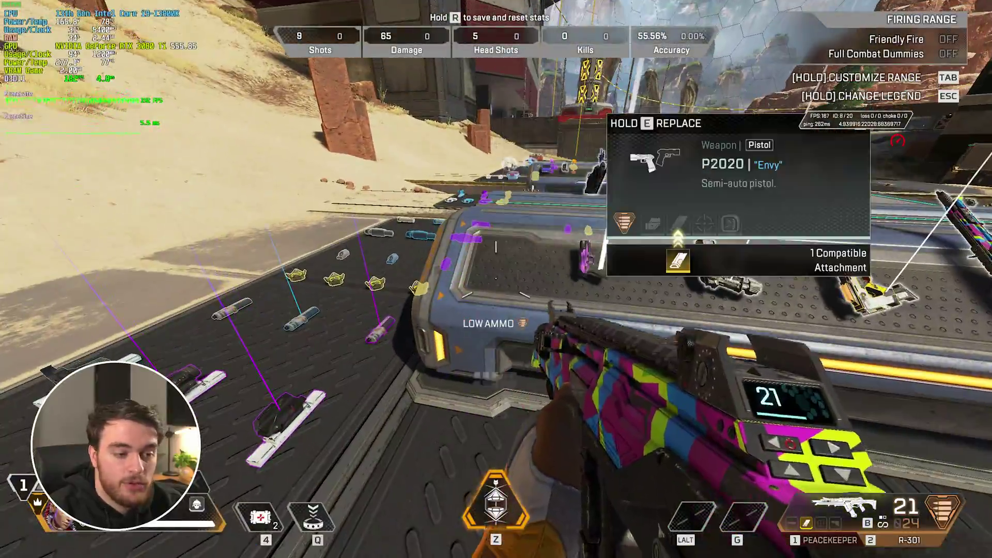
{"action": "key", "text": "e"}
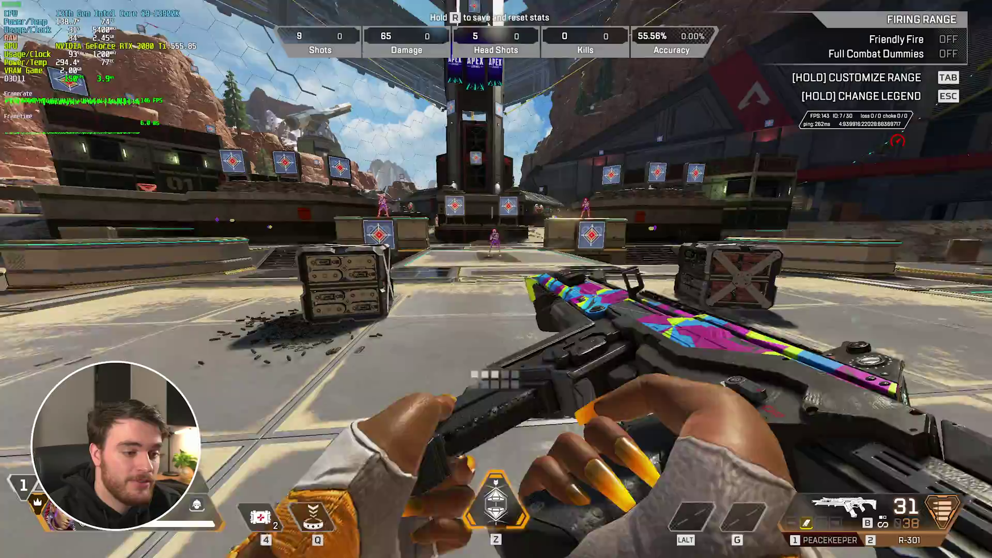
Step: Test gameplay smoothness by advancing on the dummies and shooting them with the R-301 and the Peacekeeper
{"action": "key", "text": "w"}
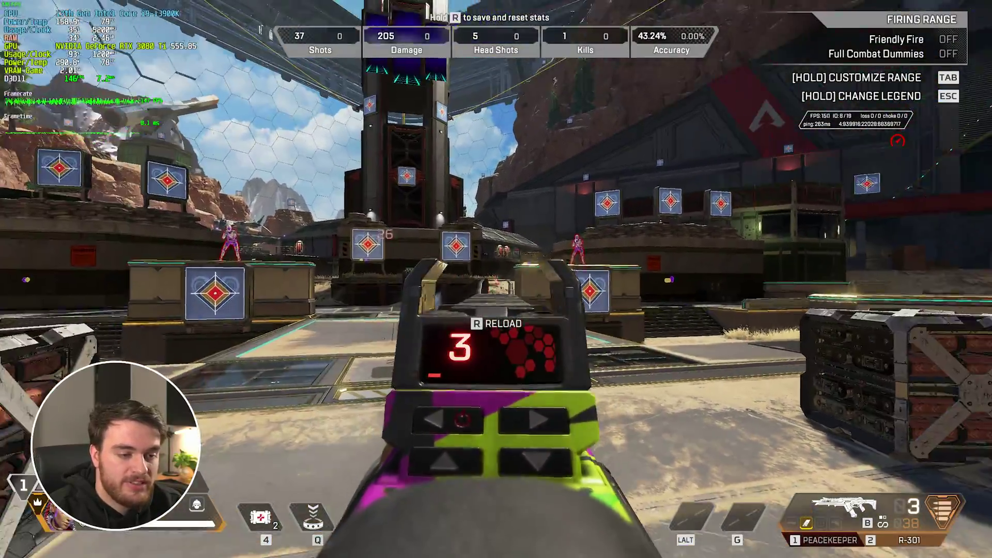
{"action": "right_click", "coordinate": [496, 279]}
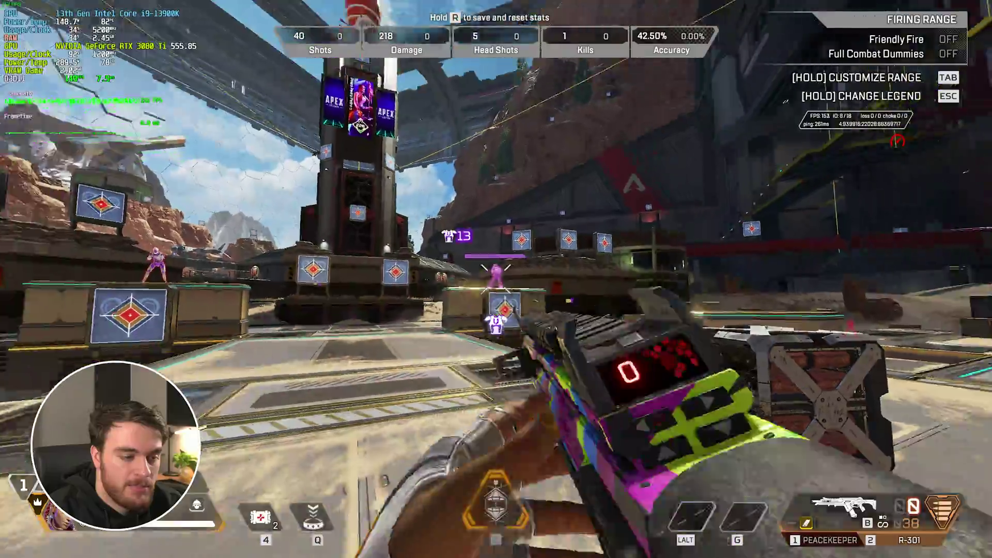
{"action": "right_click", "coordinate": [496, 279]}
{"action": "left_click", "coordinate": [496, 279]}
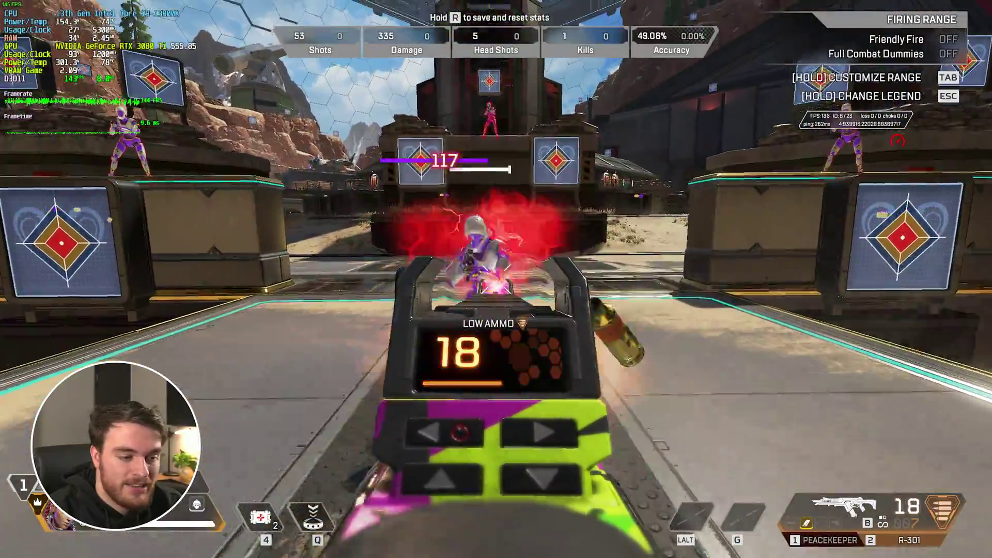
{"action": "right_click", "coordinate": [496, 279]}
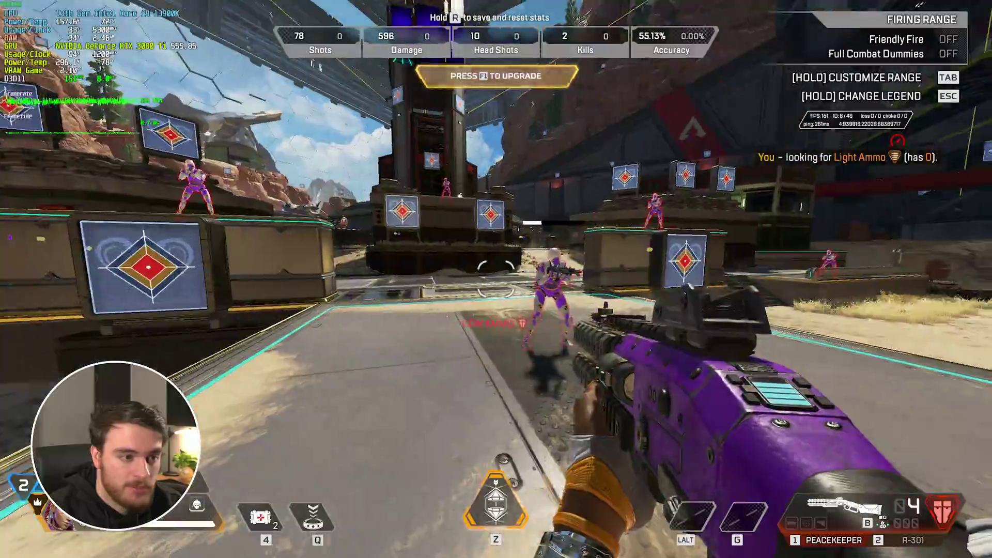
{"action": "left_click", "coordinate": [496, 279]}
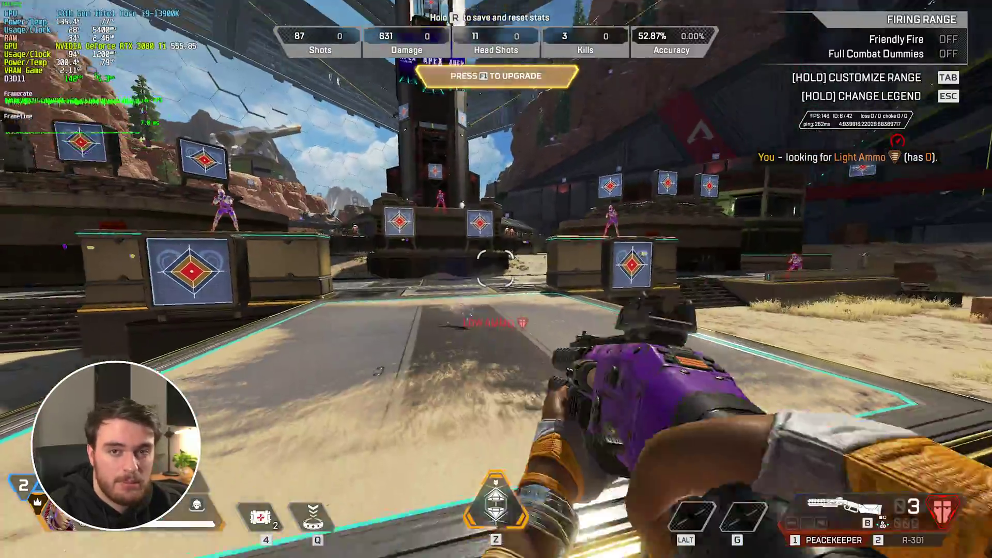
Step: Switch to the R-301, restock light rounds beside the weapon rack and reload the weapon
{"action": "key", "text": "2"}
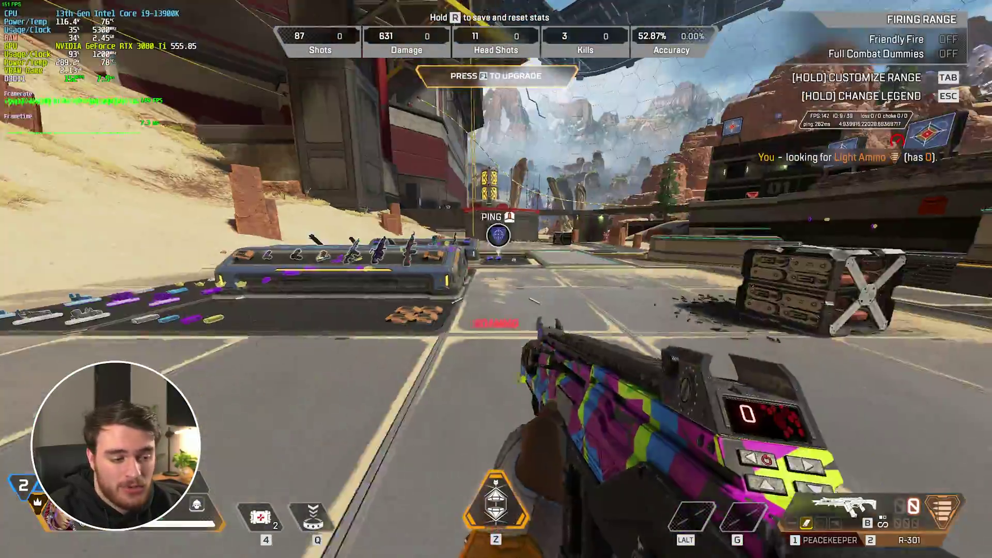
{"action": "key", "text": "e"}
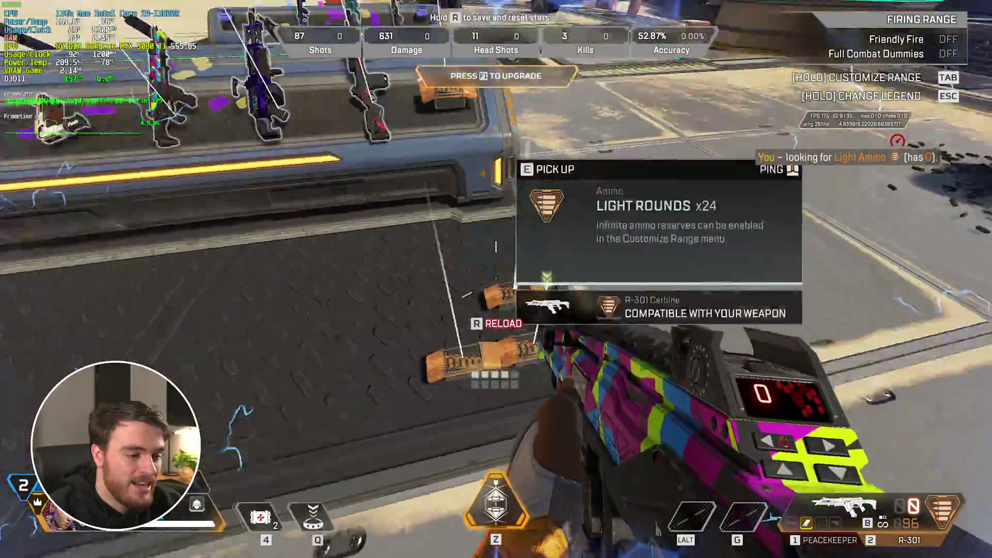
{"action": "key", "text": "r"}
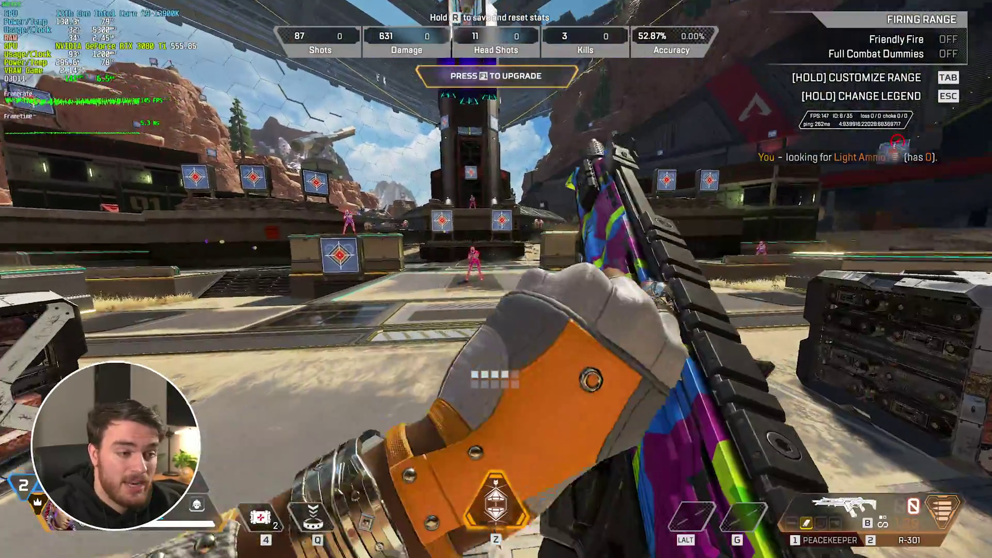